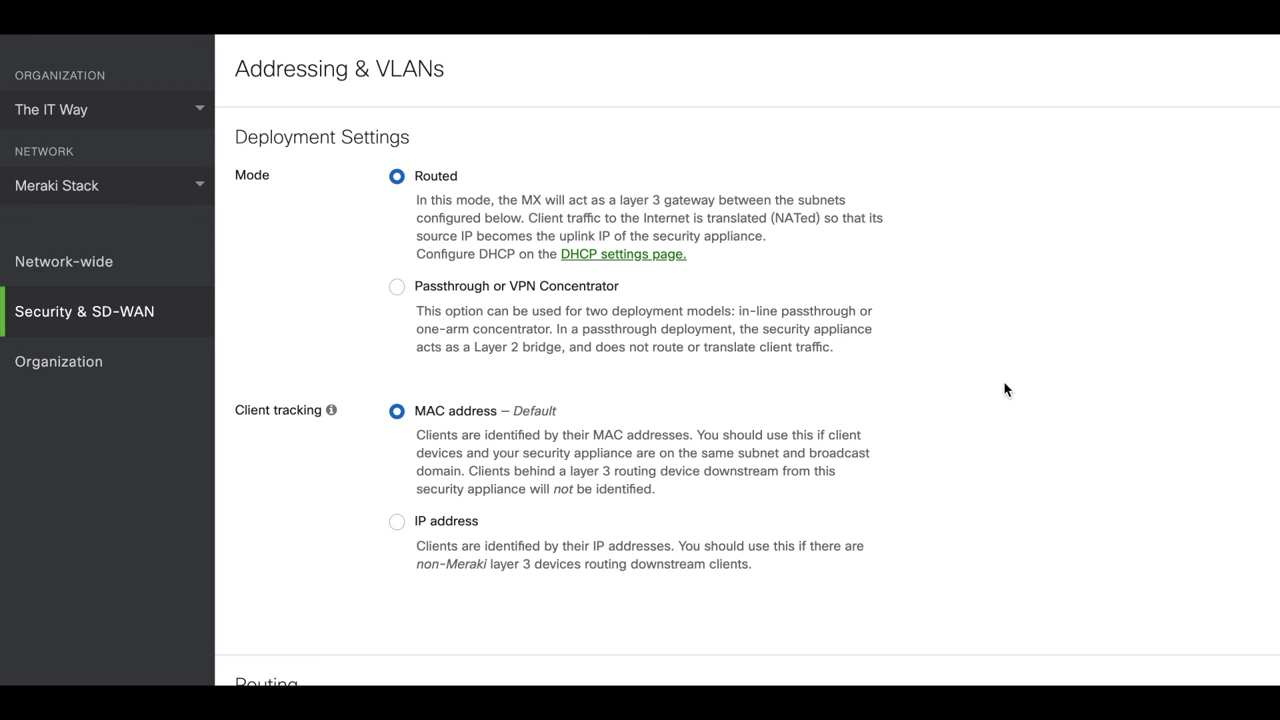
Step: Enable the use of VLANs in the appliance's routing settings
{"action": "scroll", "coordinate": [1006, 387], "scroll_direction": "down", "scroll_amount": 5}
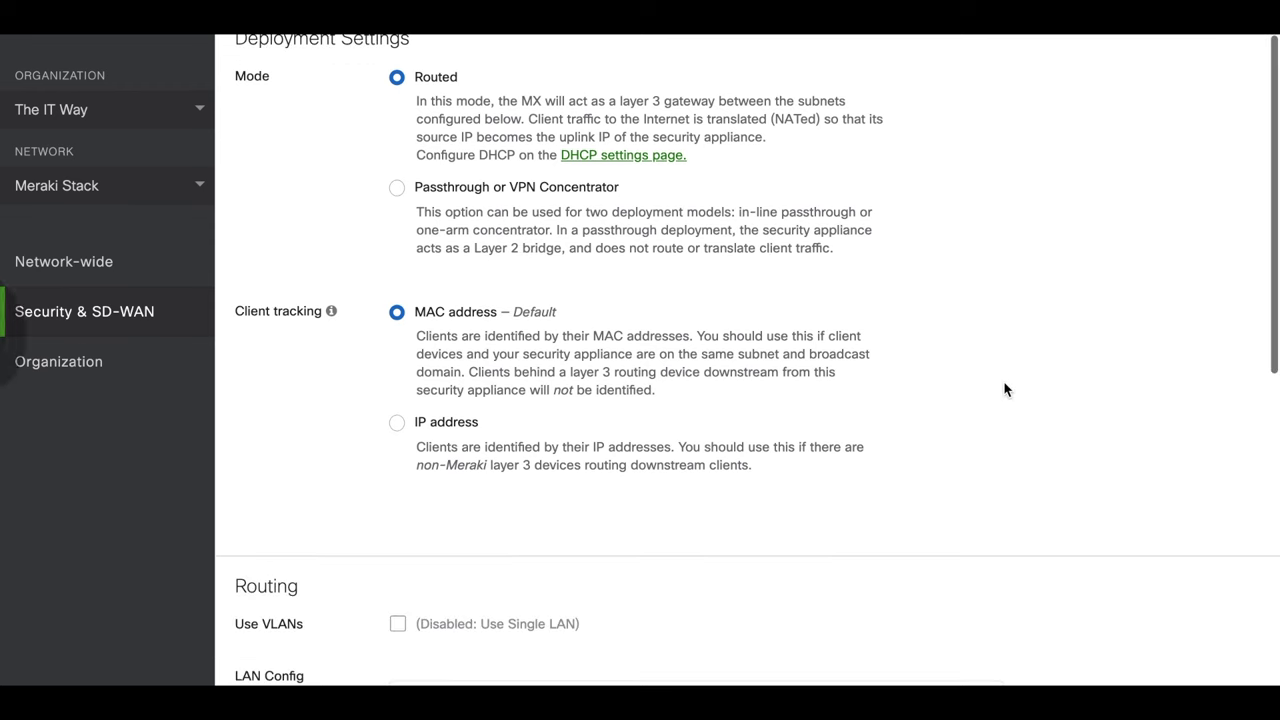
{"action": "scroll", "coordinate": [828, 437], "scroll_direction": "down", "scroll_amount": 4}
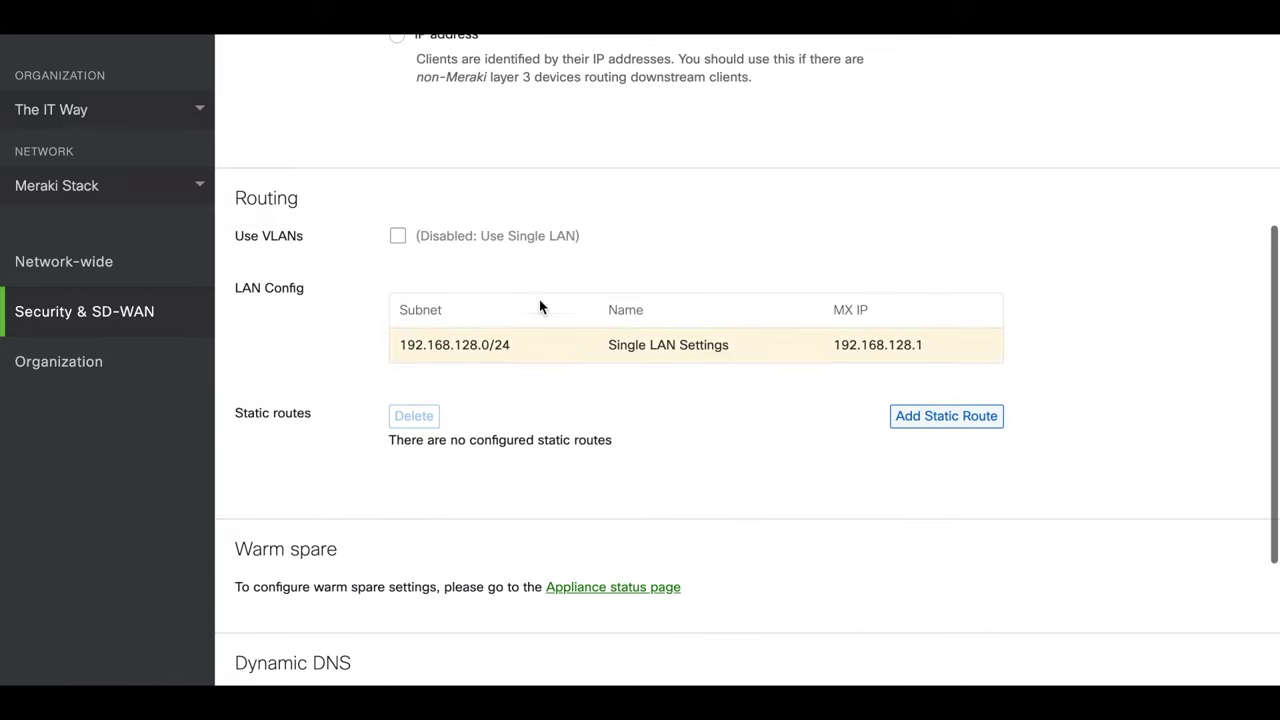
{"action": "left_click", "coordinate": [398, 236]}
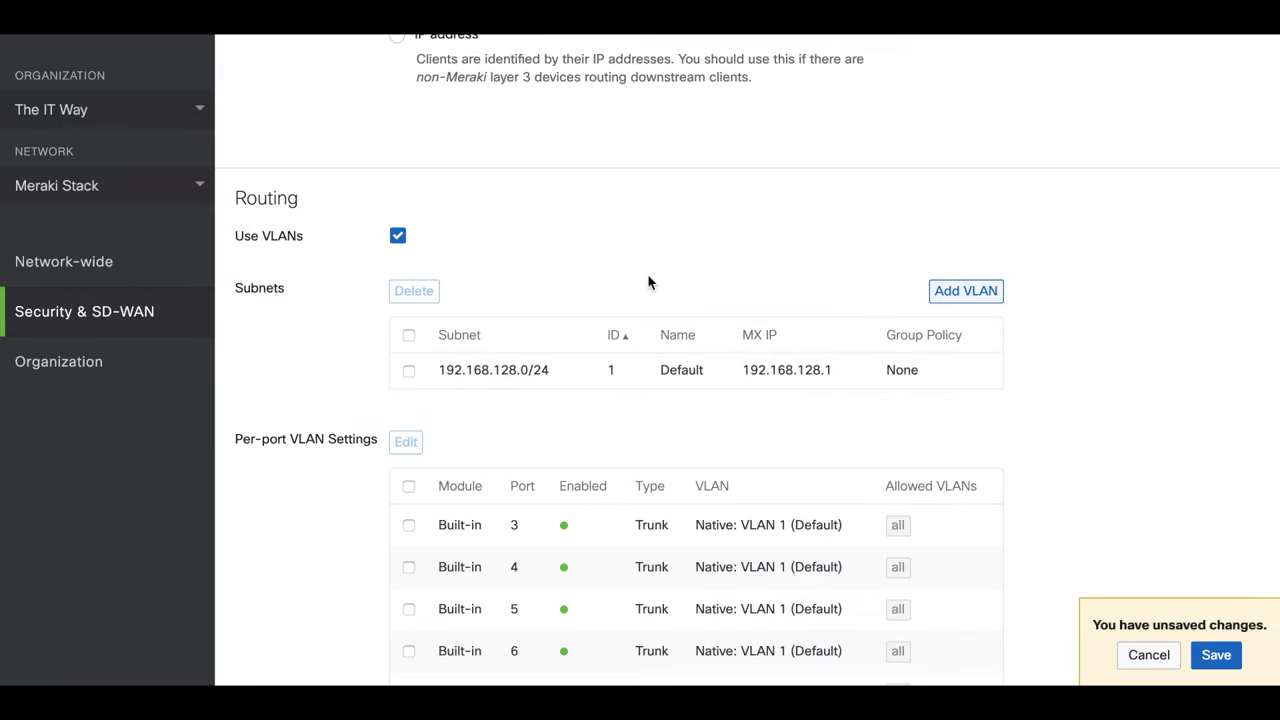
Step: Rename the default VLAN Internal and set its subnet to 192.168.1.0/24 and its MX IP to 192.168.1.1
{"action": "left_click", "coordinate": [967, 291]}
{"action": "left_click", "coordinate": [830, 431]}
{"action": "left_click", "coordinate": [707, 367]}
{"action": "double_click", "coordinate": [551, 102]}
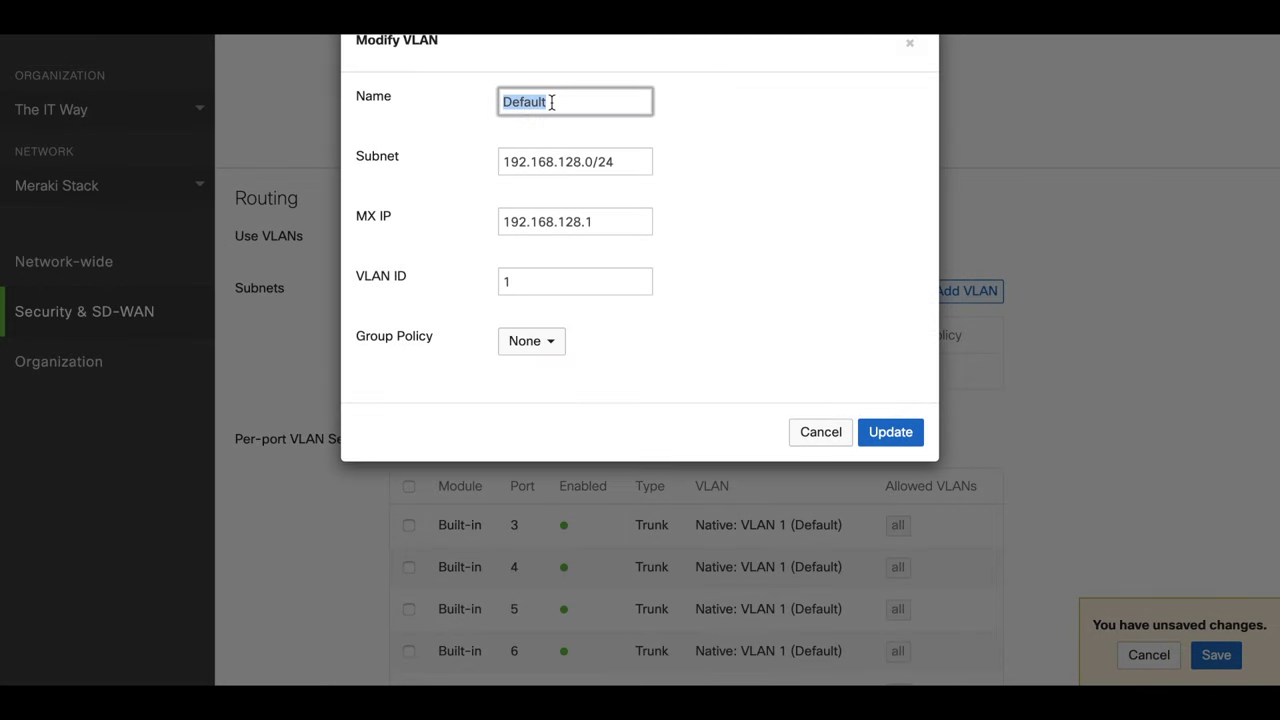
{"action": "type", "text": "Internal"}
{"action": "double_click", "coordinate": [580, 162]}
{"action": "type", "text": "1"}
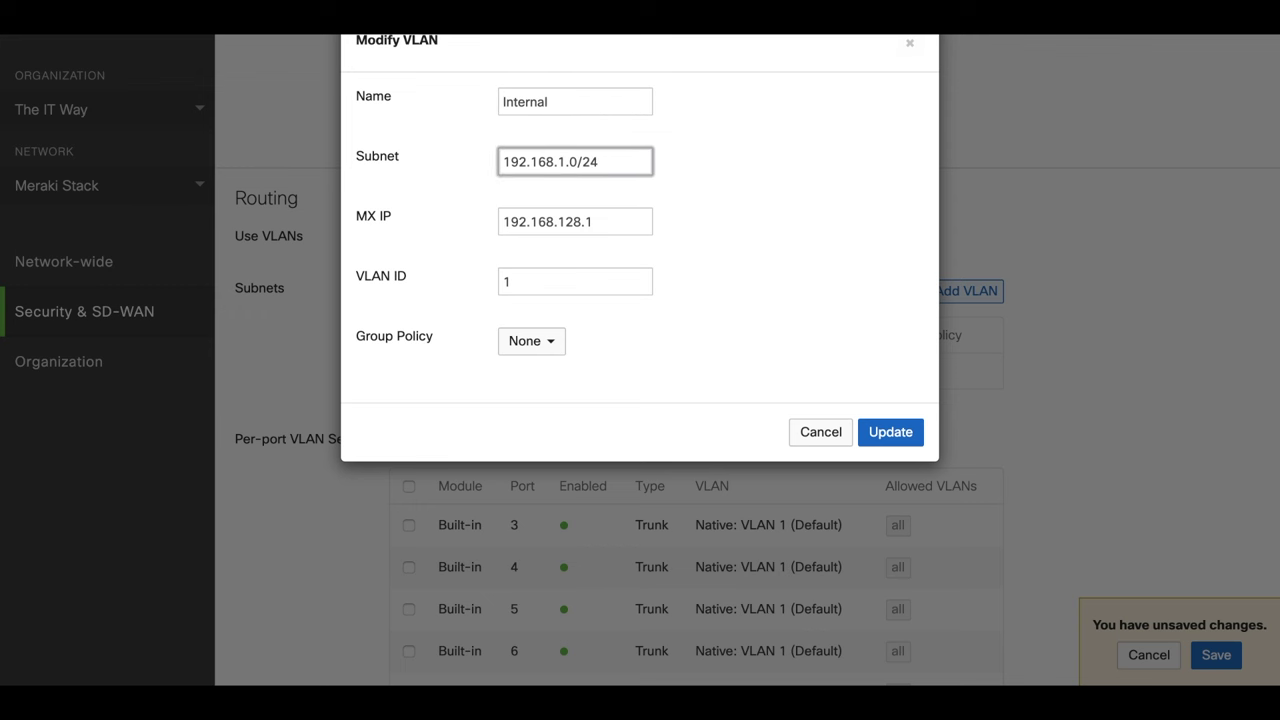
{"action": "double_click", "coordinate": [580, 221]}
{"action": "type", "text": "1"}
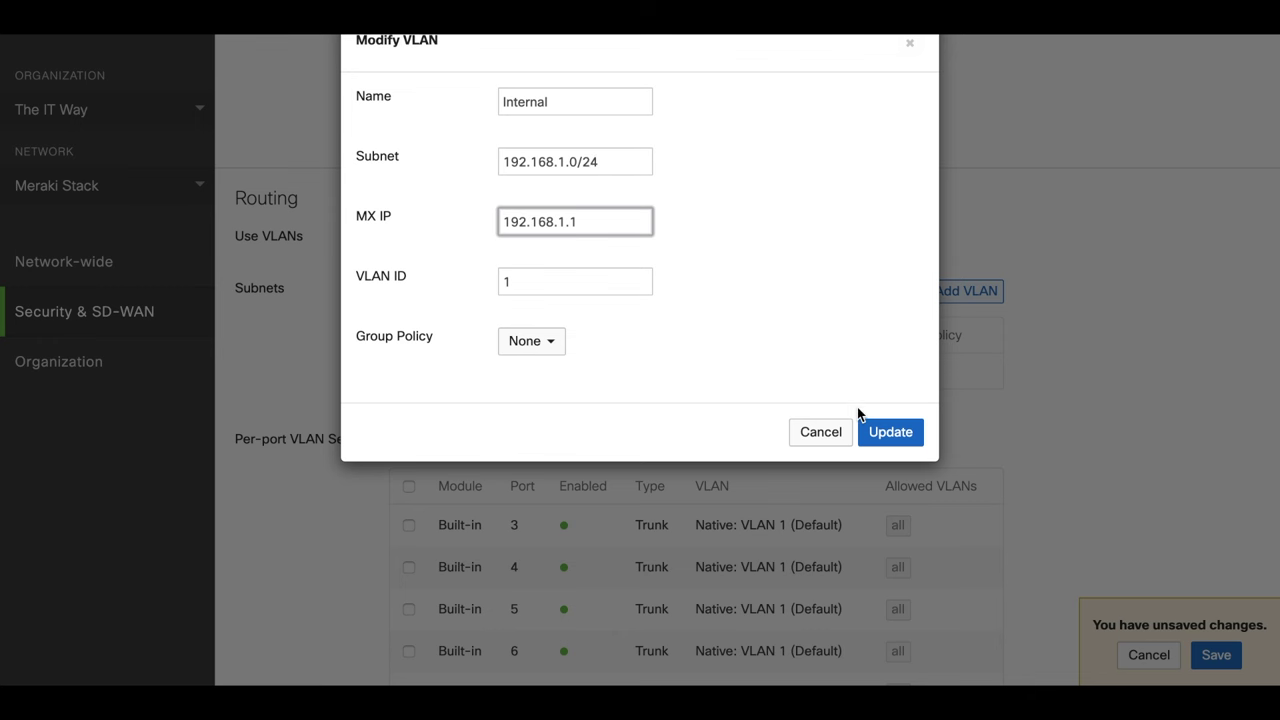
{"action": "left_click", "coordinate": [885, 430]}
Step: Create a new VLAN named Servers with the subnet 192.168.2.0/24
{"action": "left_click", "coordinate": [953, 303]}
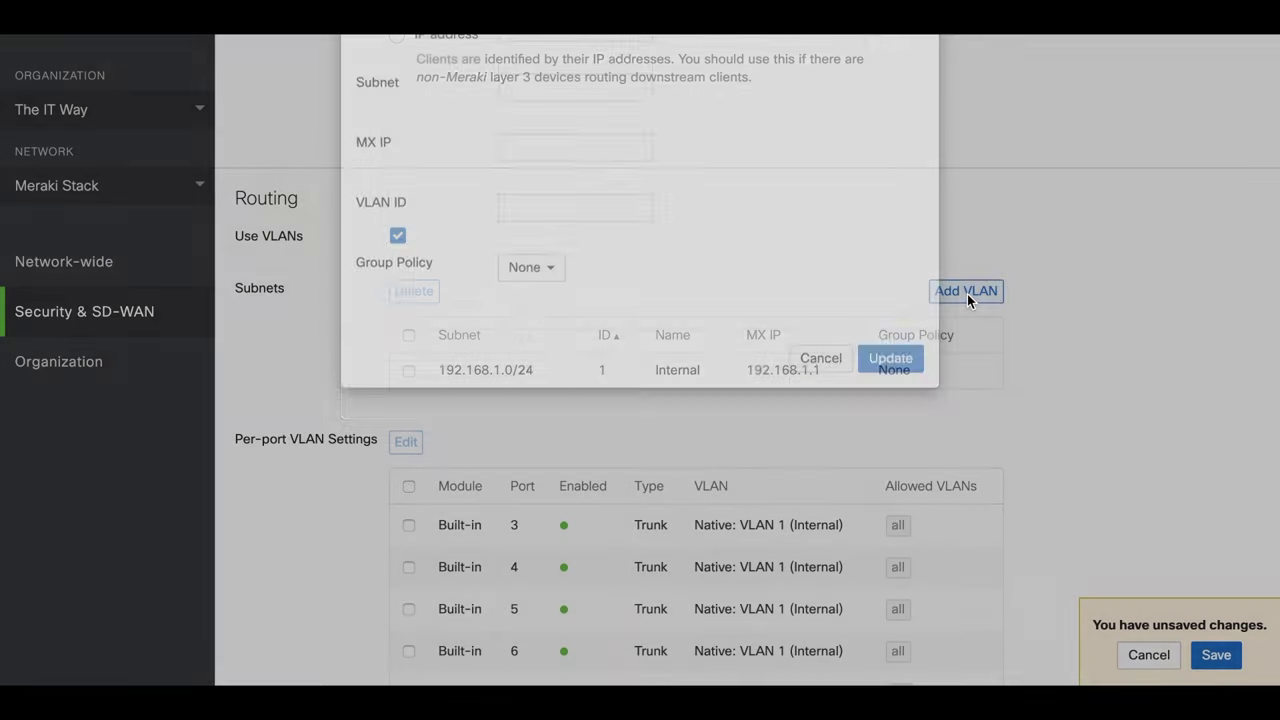
{"action": "left_click", "coordinate": [565, 100]}
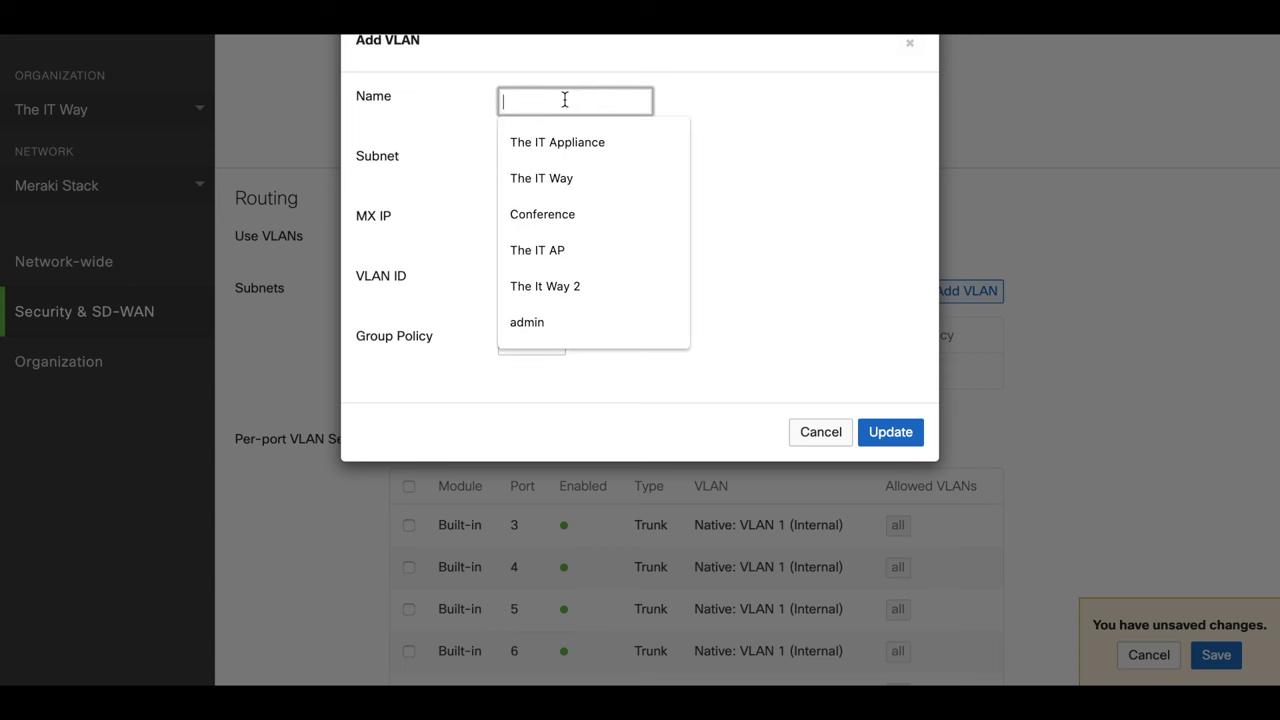
{"action": "type", "text": "Servers"}
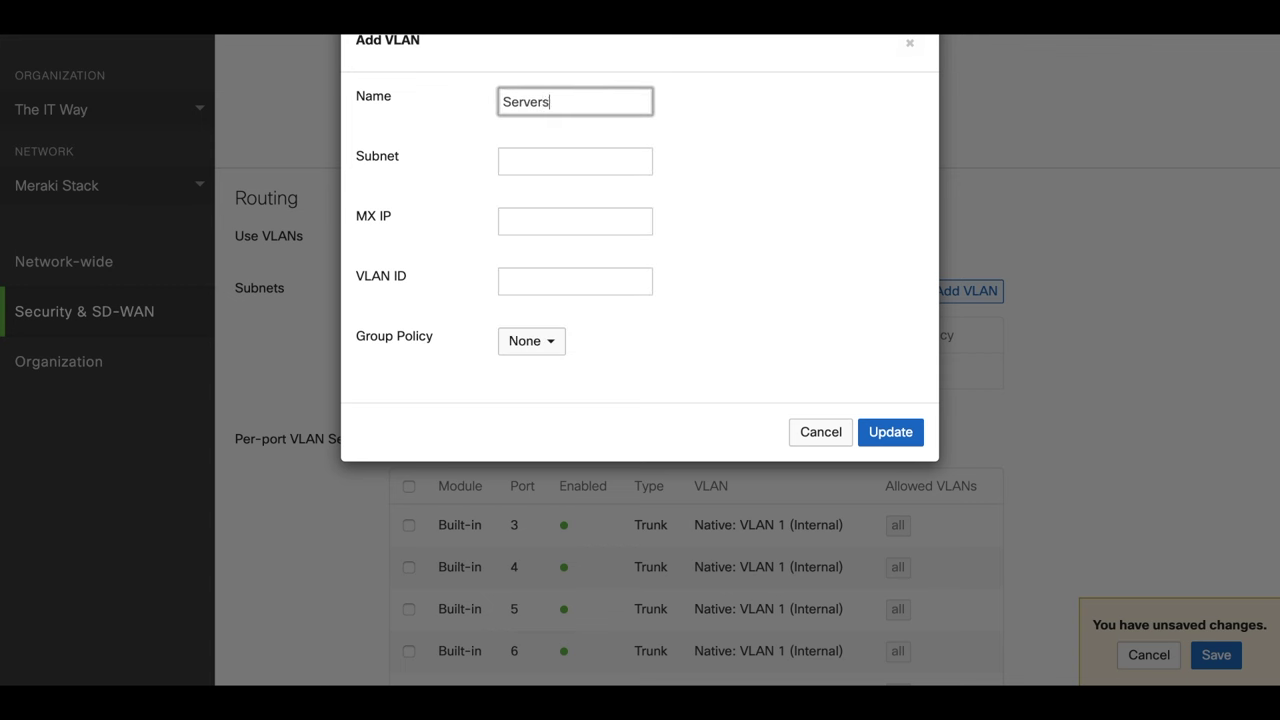
{"action": "left_click", "coordinate": [538, 161]}
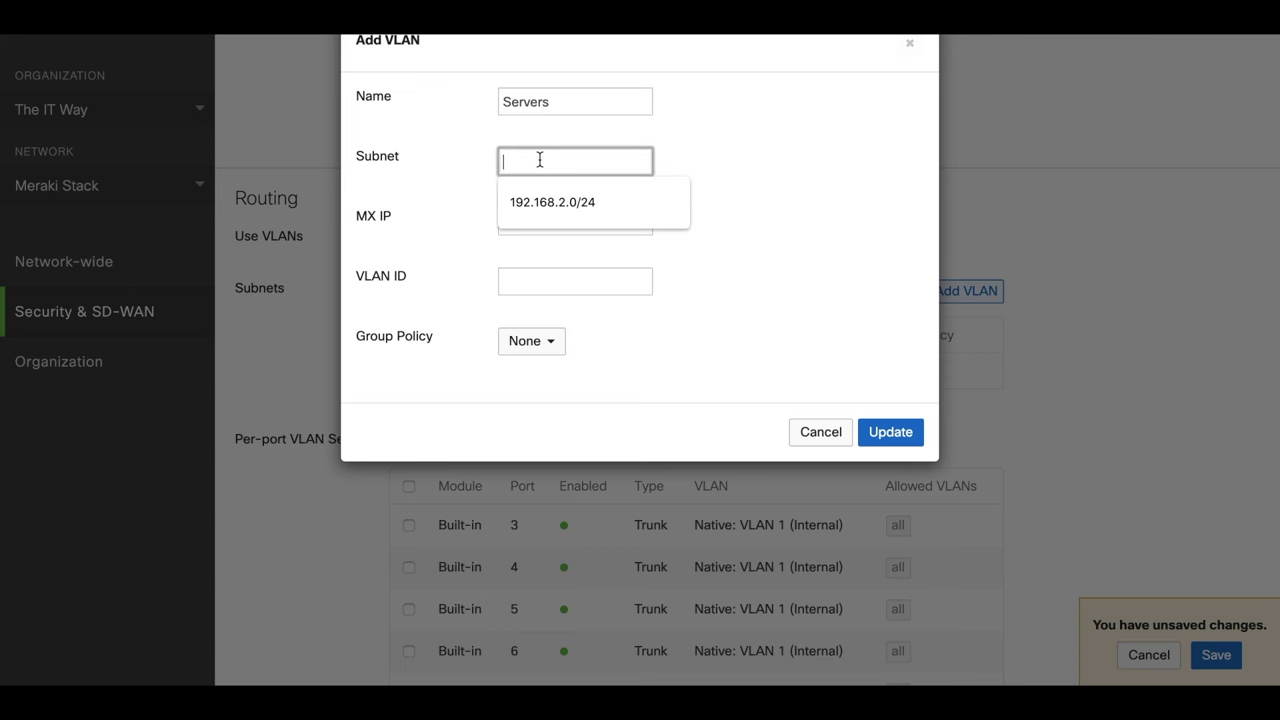
{"action": "left_click", "coordinate": [540, 213]}
Step: Give the Servers VLAN the MX IP 192.168.2.1 and VLAN ID 2, and add it to the subnets
{"action": "left_click", "coordinate": [539, 213]}
{"action": "left_click", "coordinate": [545, 258]}
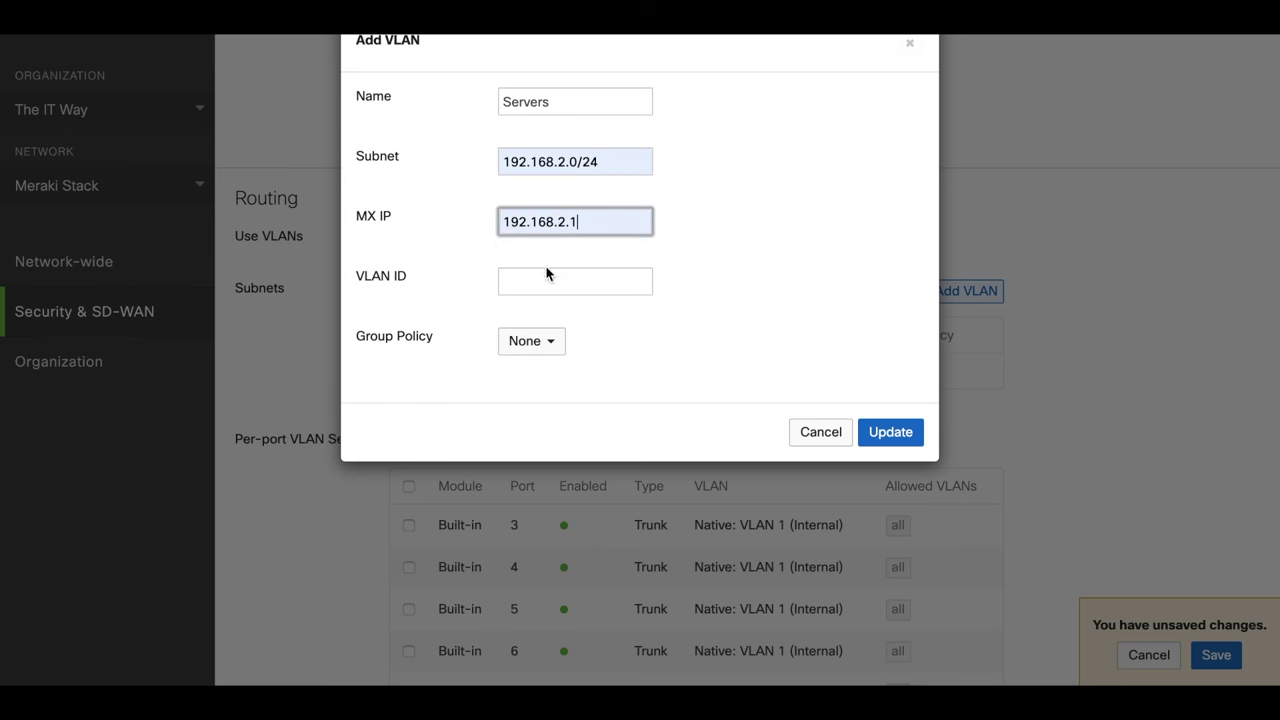
{"action": "left_click", "coordinate": [543, 287]}
{"action": "left_click", "coordinate": [541, 320]}
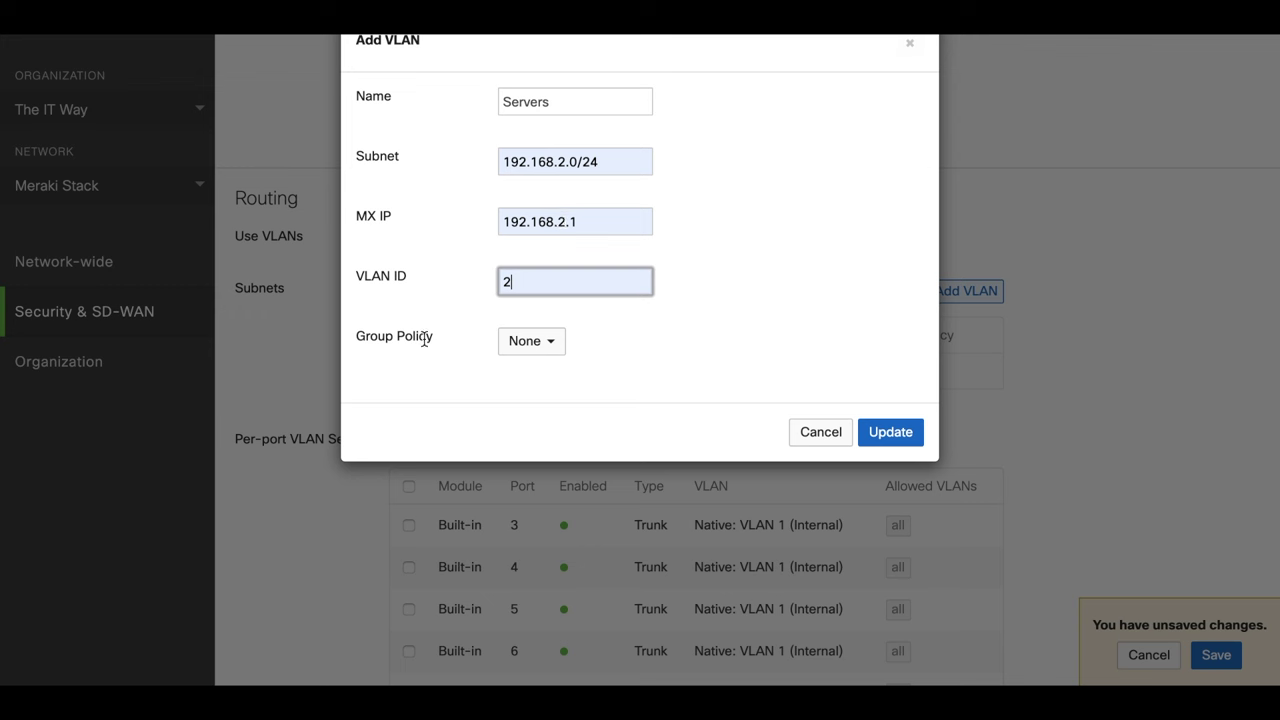
{"action": "left_click", "coordinate": [525, 343]}
{"action": "left_click", "coordinate": [525, 343]}
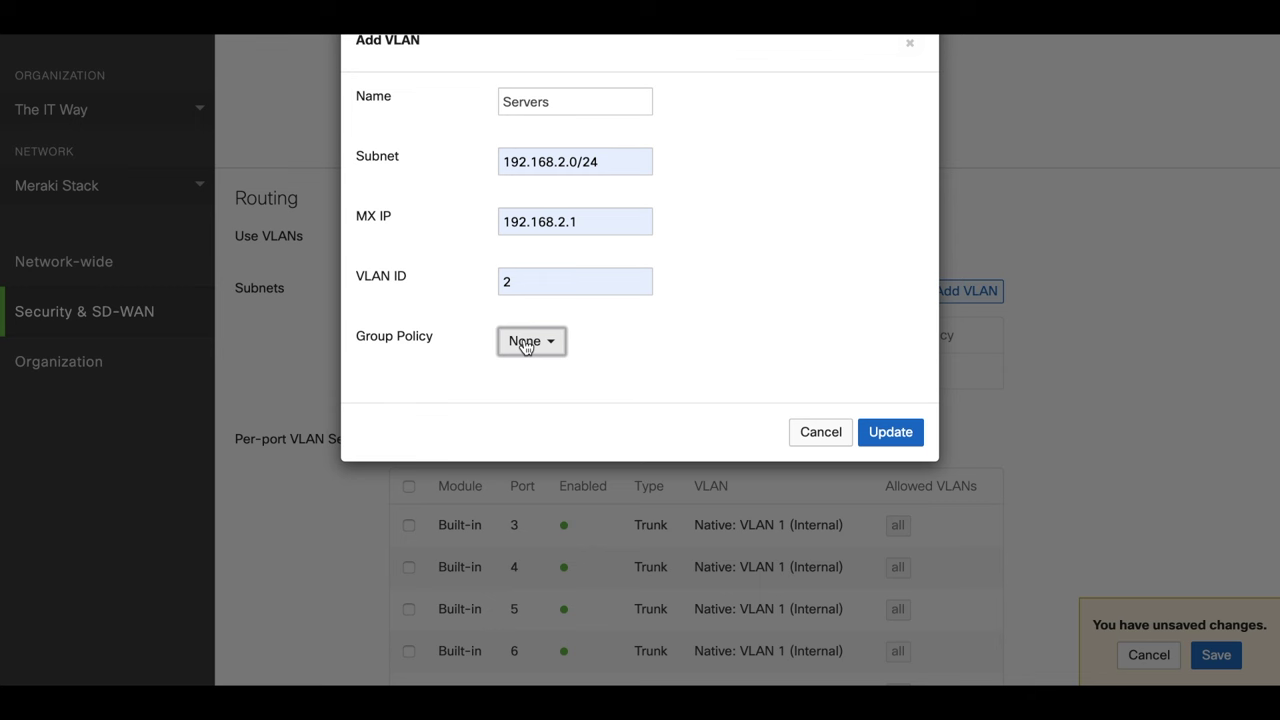
{"action": "left_click", "coordinate": [894, 415]}
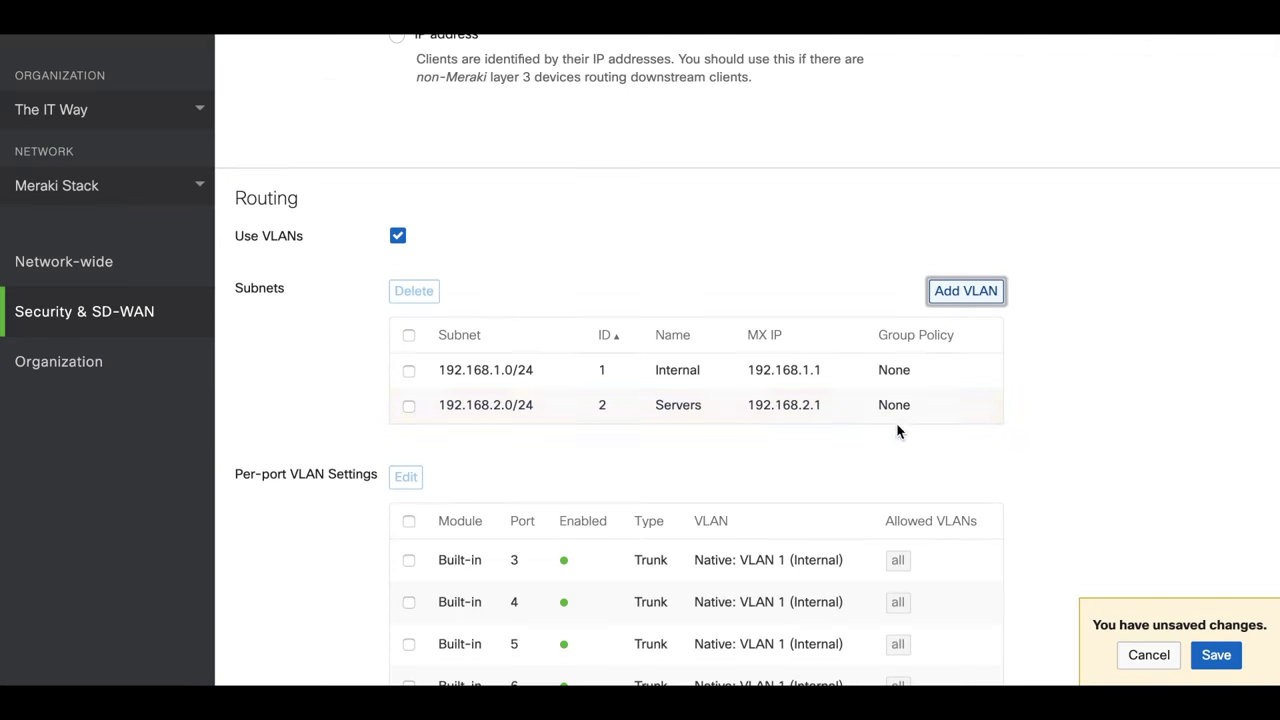
Step: Create another VLAN named Guest with the subnet 192.168.3.0/24
{"action": "left_click", "coordinate": [975, 292]}
{"action": "left_click", "coordinate": [608, 103]}
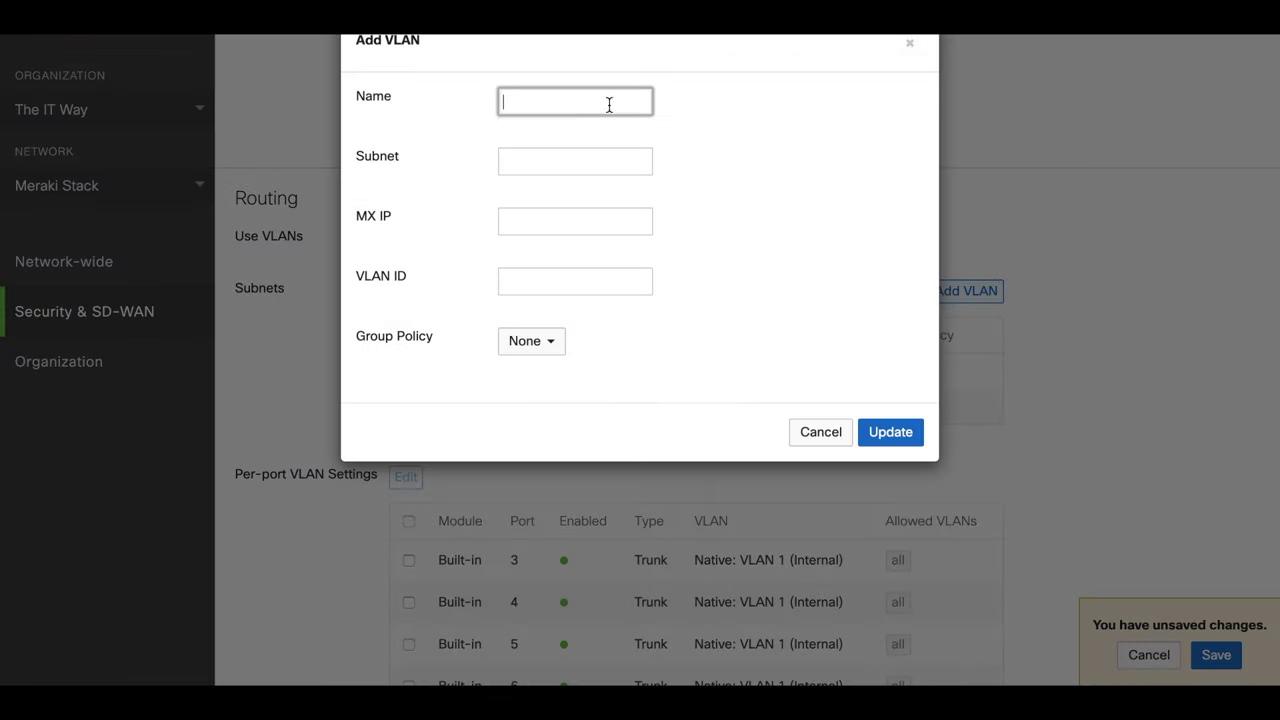
{"action": "type", "text": "Guest"}
{"action": "left_click", "coordinate": [569, 161]}
{"action": "left_click", "coordinate": [571, 203]}
{"action": "double_click", "coordinate": [560, 162]}
{"action": "key", "text": "BackSpace"}
{"action": "type", "text": "3.0/24"}
Step: Give the Guest VLAN the MX IP 192.168.3.1 and VLAN ID 3, and add it to the subnets
{"action": "left_click", "coordinate": [553, 218]}
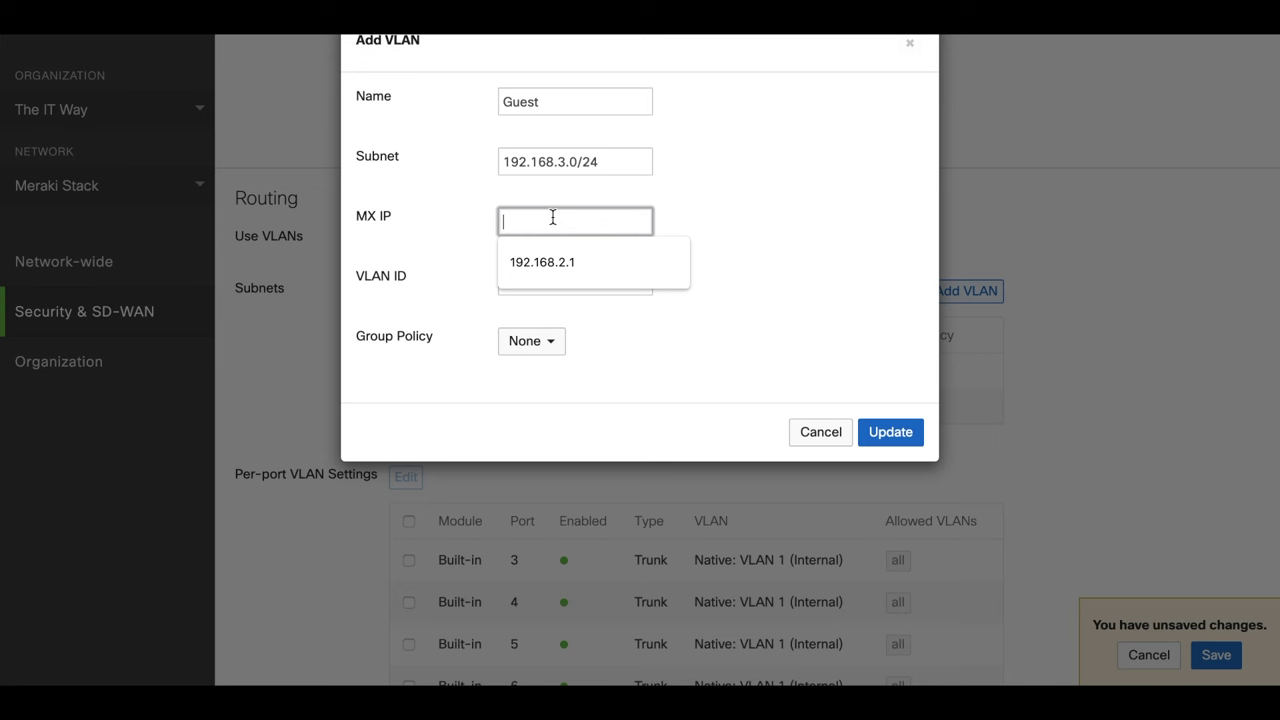
{"action": "left_click", "coordinate": [566, 262]}
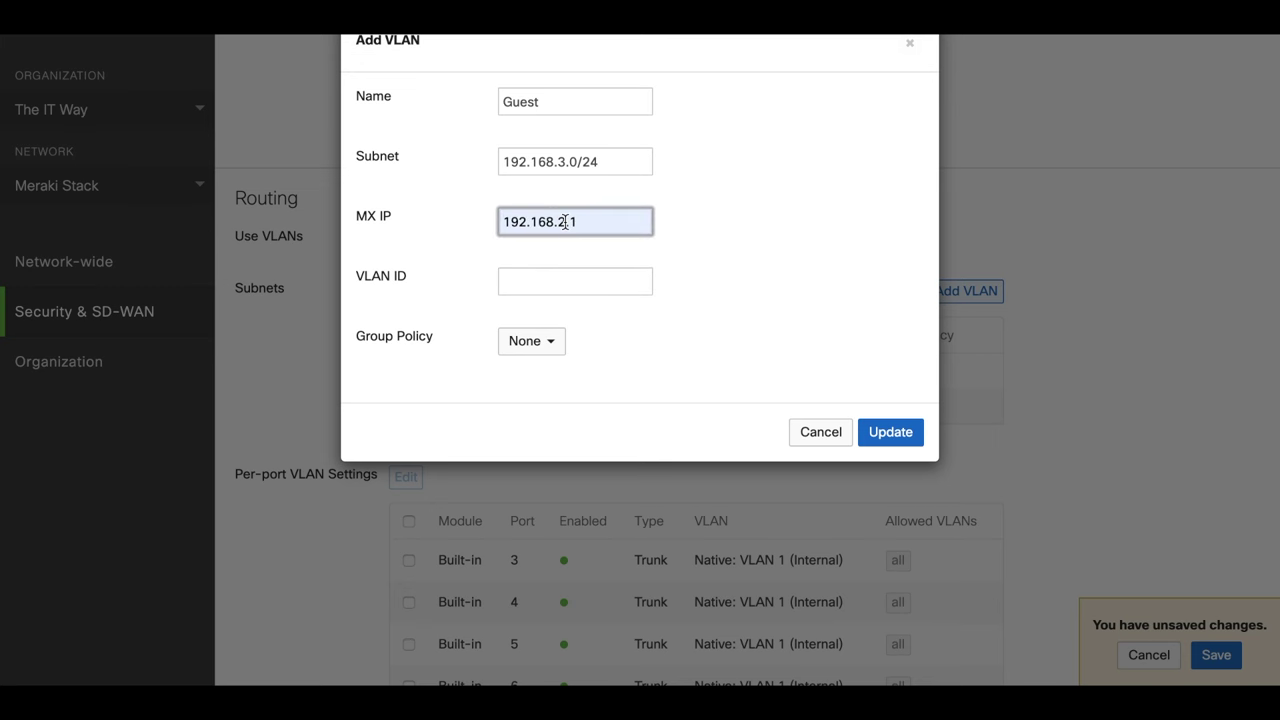
{"action": "double_click", "coordinate": [561, 222]}
{"action": "type", "text": "3"}
{"action": "left_click", "coordinate": [543, 278]}
{"action": "type", "text": "3"}
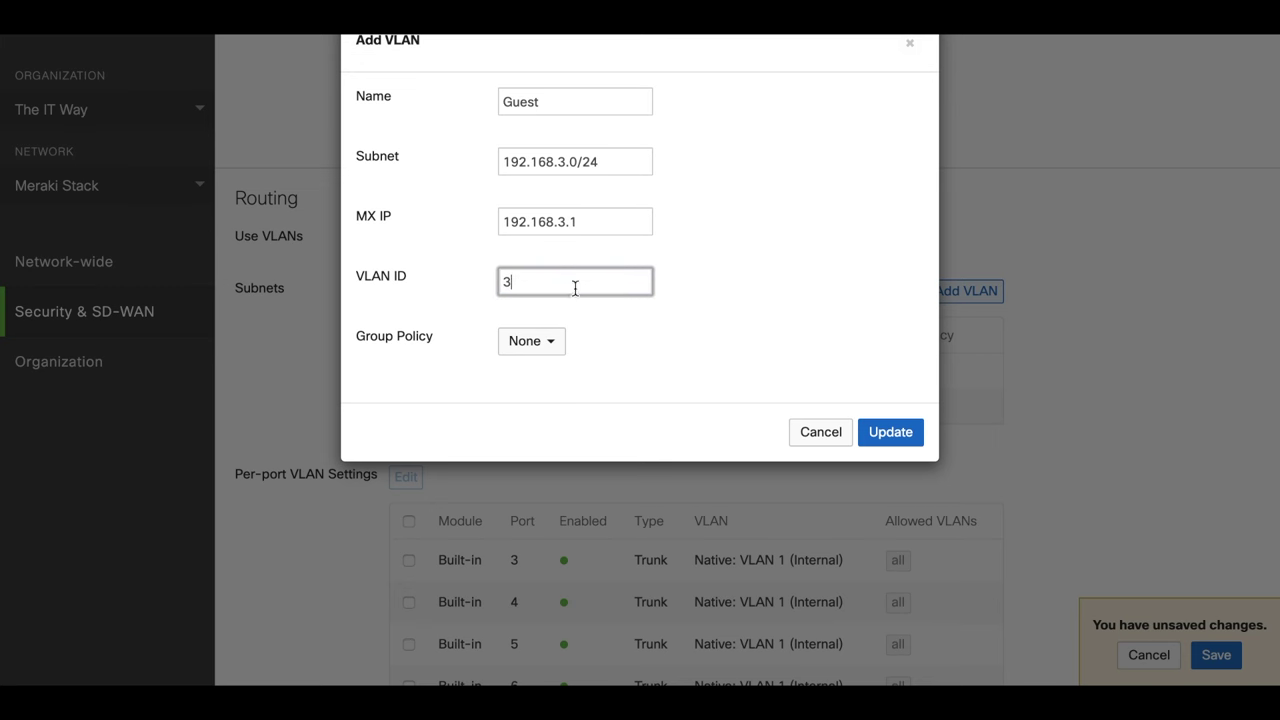
{"action": "left_click", "coordinate": [889, 434]}
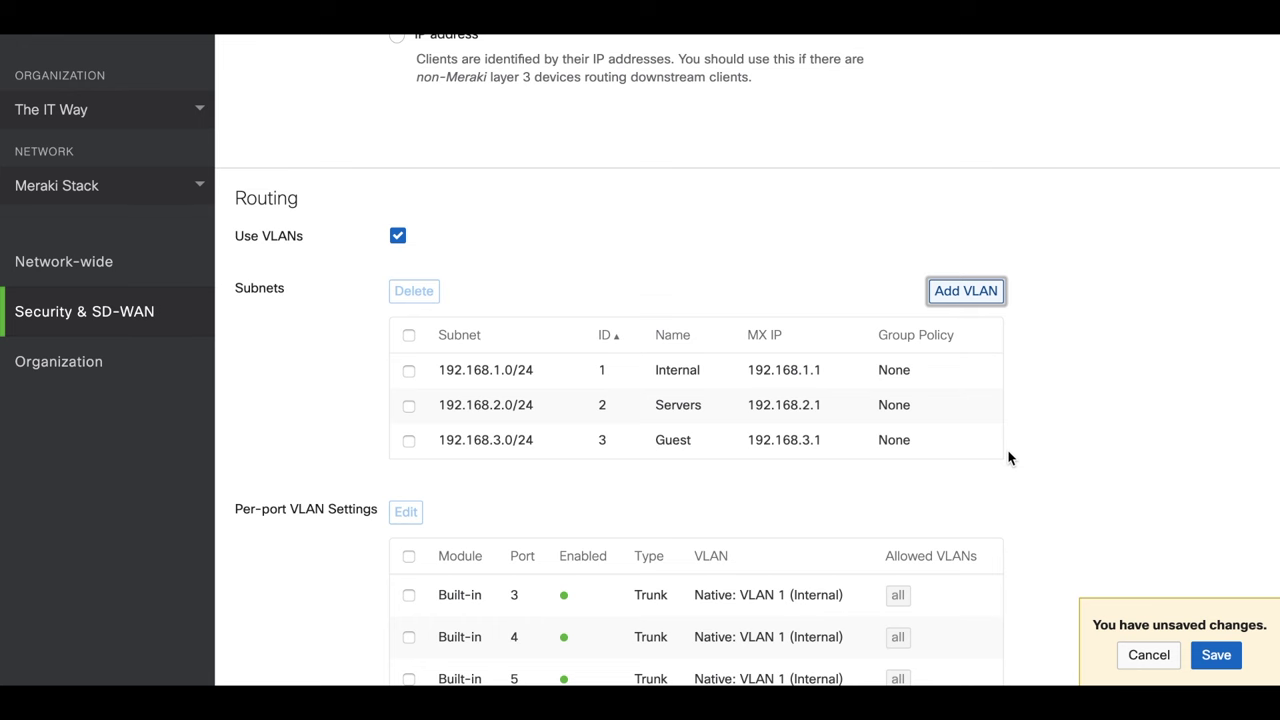
Step: Save and confirm the new VLAN configuration after reviewing the per-port VLAN settings
{"action": "scroll", "coordinate": [1008, 457], "scroll_direction": "up", "scroll_amount": 1}
{"action": "scroll", "coordinate": [1008, 457], "scroll_direction": "down", "scroll_amount": 5}
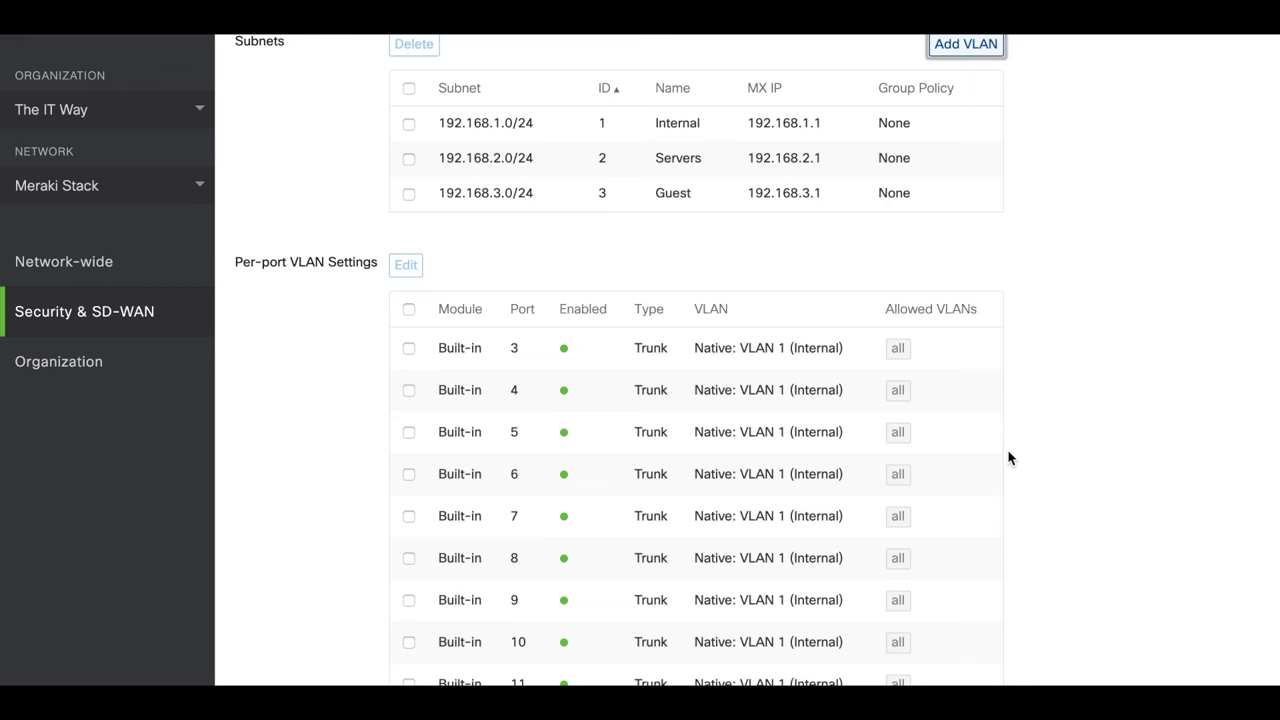
{"action": "scroll", "coordinate": [1025, 317], "scroll_direction": "down", "scroll_amount": 2}
{"action": "scroll", "coordinate": [1026, 326], "scroll_direction": "up", "scroll_amount": 1}
{"action": "scroll", "coordinate": [1034, 523], "scroll_direction": "down", "scroll_amount": 4}
{"action": "scroll", "coordinate": [1033, 523], "scroll_direction": "down", "scroll_amount": 2}
{"action": "left_click", "coordinate": [783, 592]}
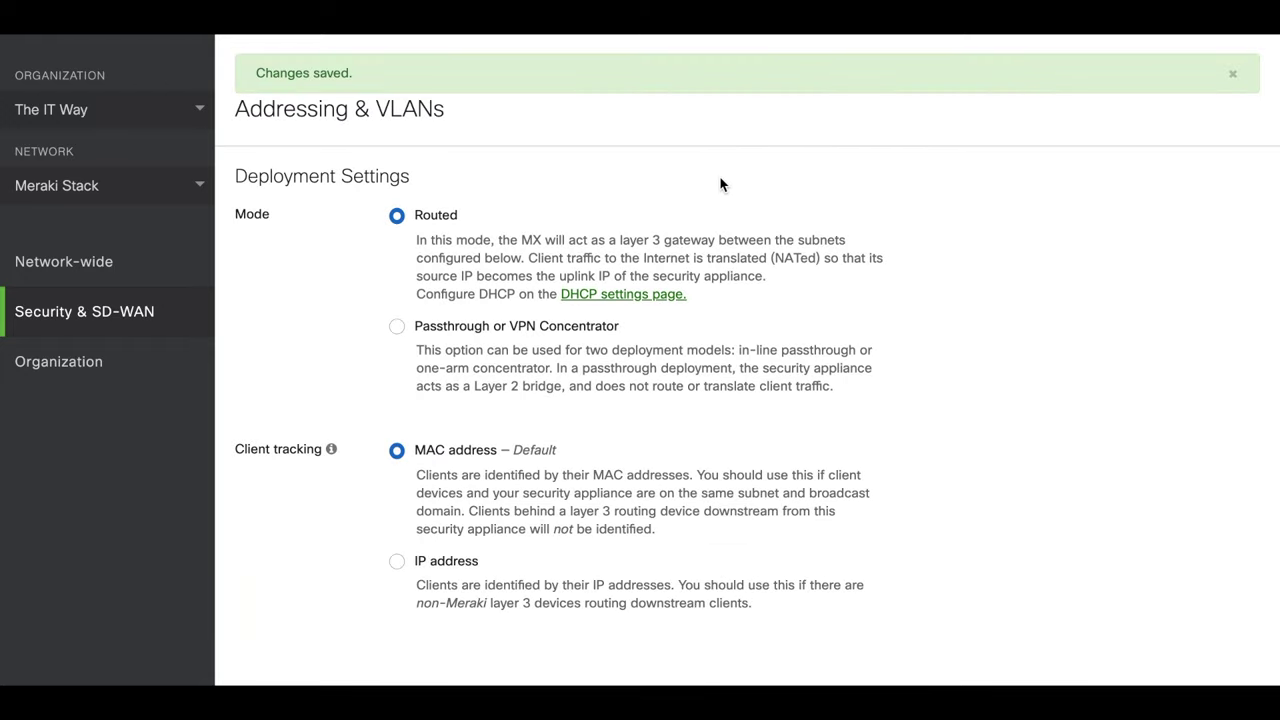
Step: On the Firewall page, add a Layer 3 outbound rule denying any protocol from source 192.168.3.0/24
{"action": "scroll", "coordinate": [314, 263], "scroll_direction": "down", "scroll_amount": 8}
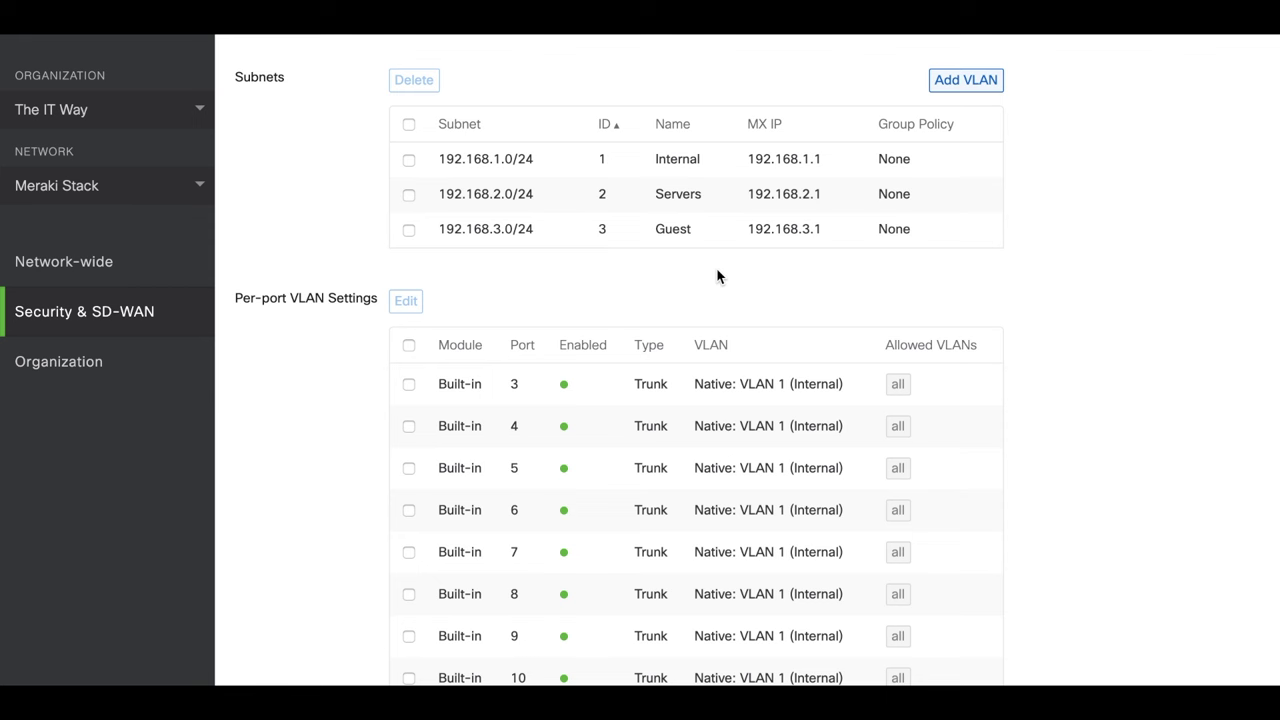
{"action": "mouse_move", "coordinate": [199, 316]}
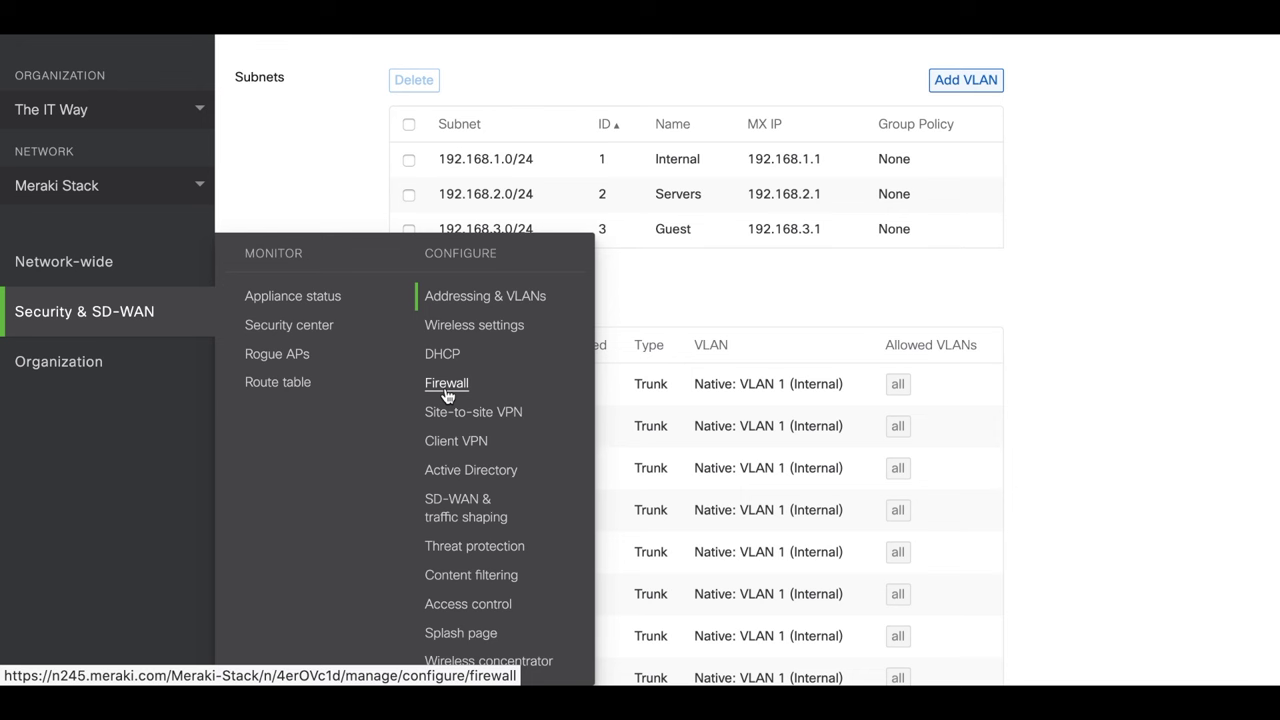
{"action": "left_click", "coordinate": [580, 331]}
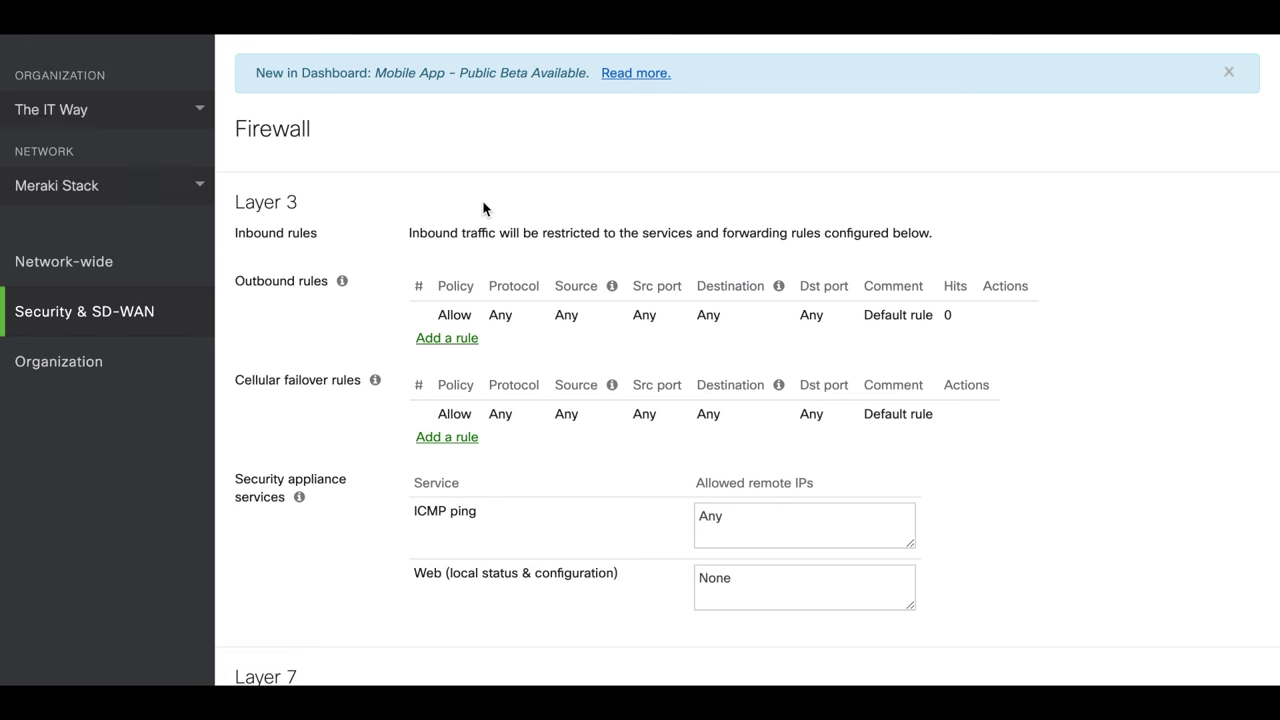
{"action": "left_click", "coordinate": [446, 338]}
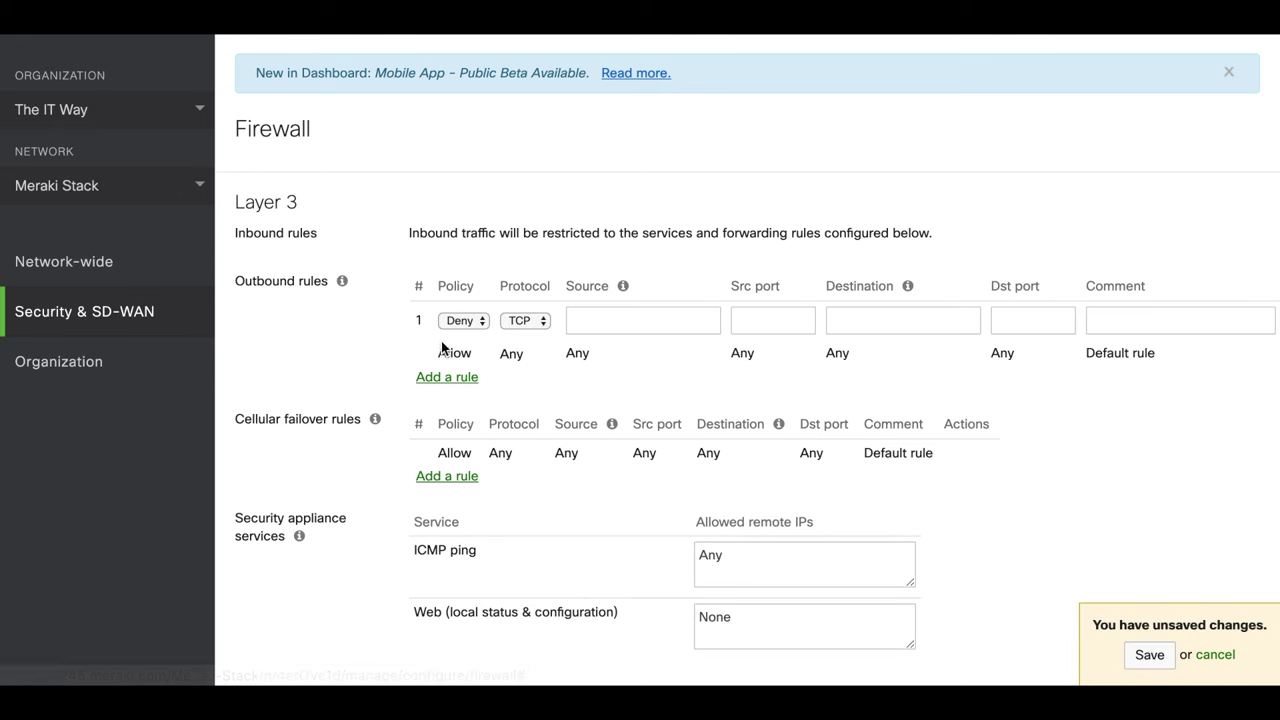
{"action": "left_click", "coordinate": [523, 322]}
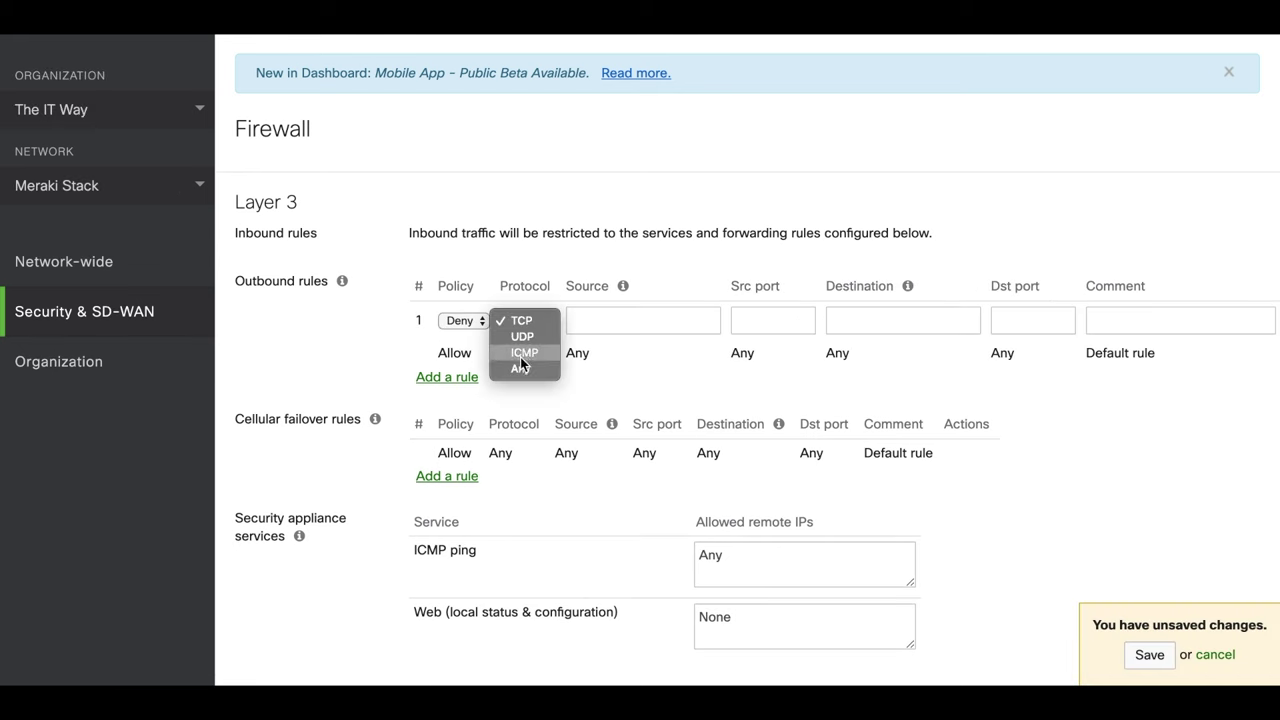
{"action": "left_click", "coordinate": [520, 366]}
{"action": "left_click", "coordinate": [613, 321]}
{"action": "type", "text": "192.168.3.0/24"}
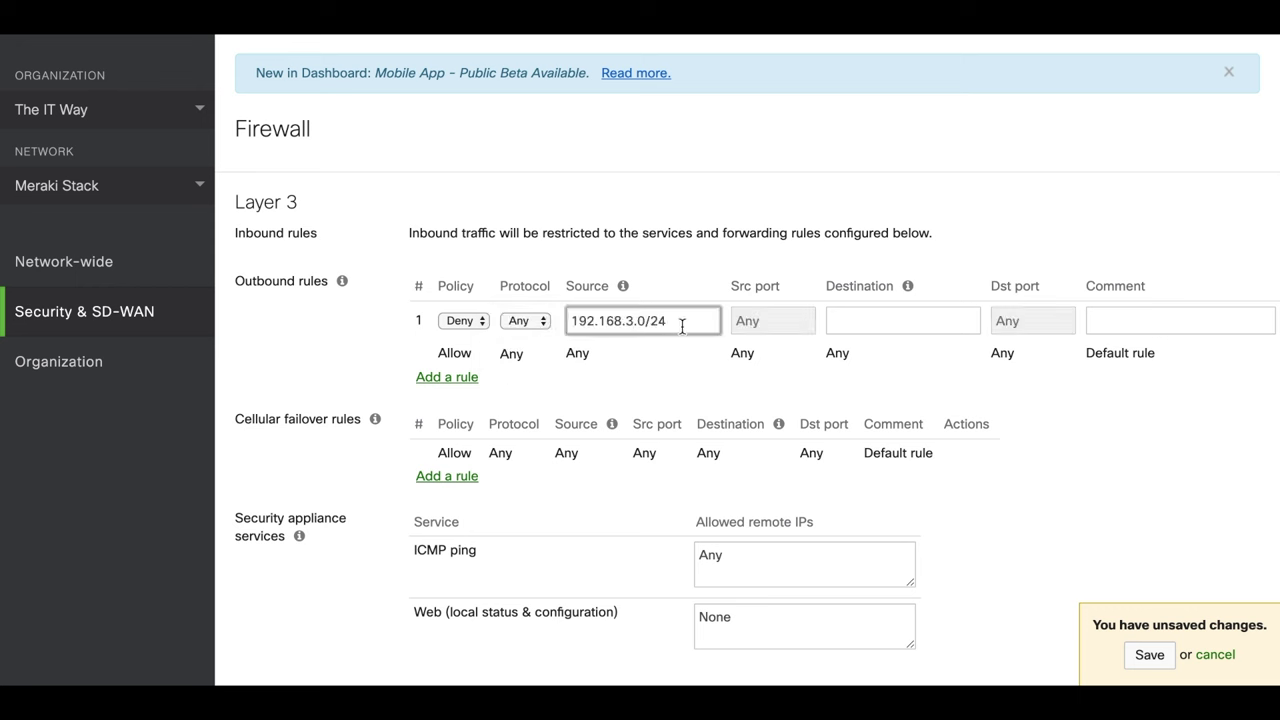
Step: Set the outbound deny rule's destination to 192.168.2.0/24, 192.68.1.0/24
{"action": "left_click", "coordinate": [855, 321]}
{"action": "type", "text": "192"}
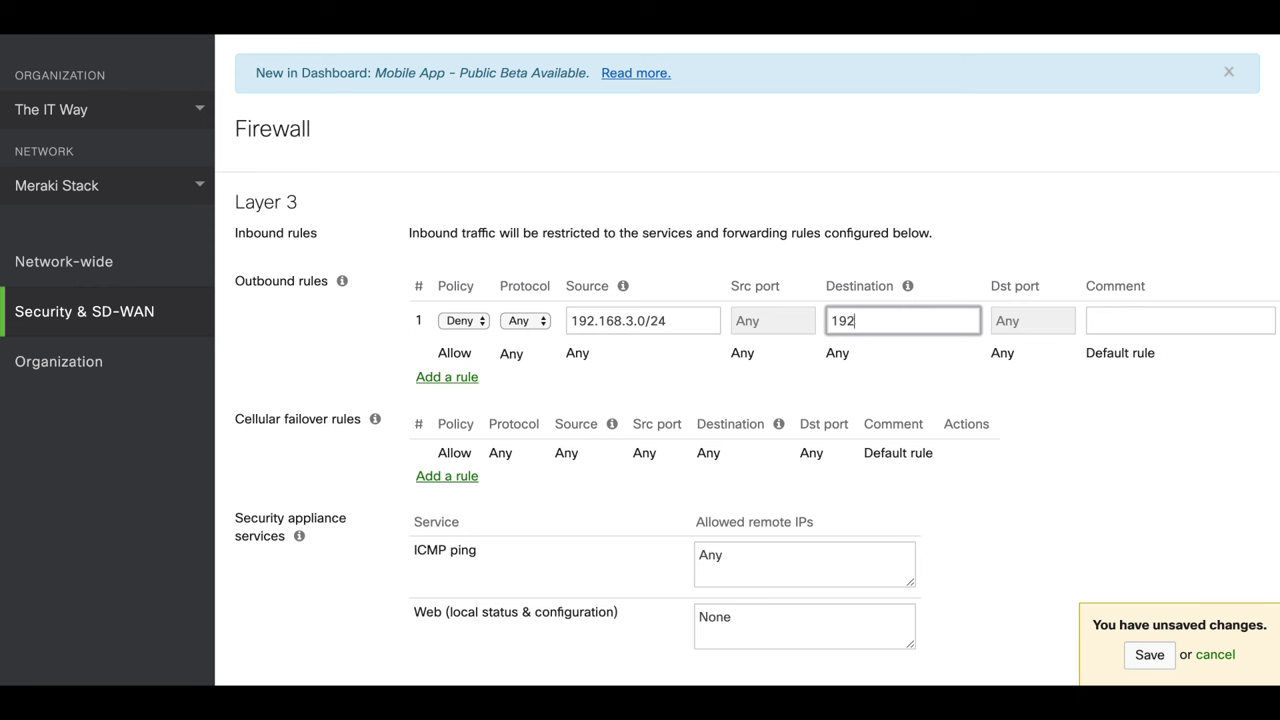
{"action": "type", "text": ".168.2.0/24, 192.68.1"}
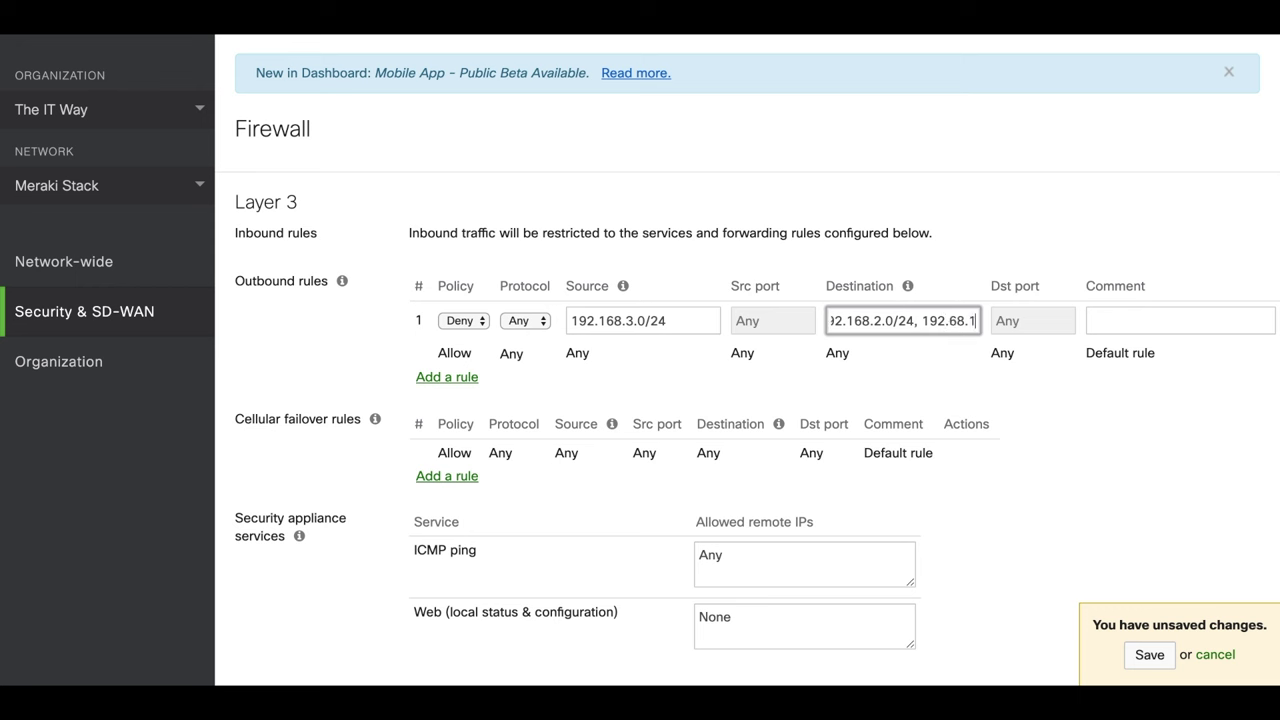
{"action": "type", "text": ".0/24"}
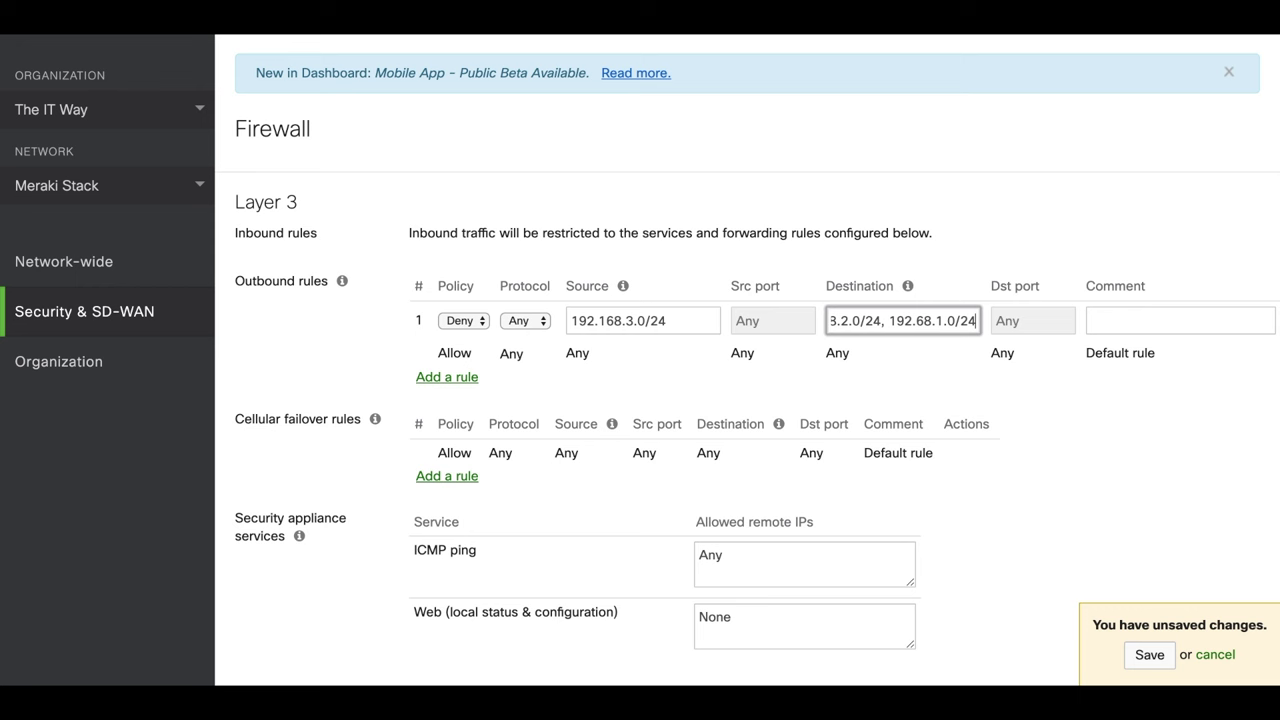
Step: Comment the outbound rule as "guests to internal or servers" and save the firewall changes
{"action": "left_click", "coordinate": [1127, 324]}
{"action": "type", "text": "g"}
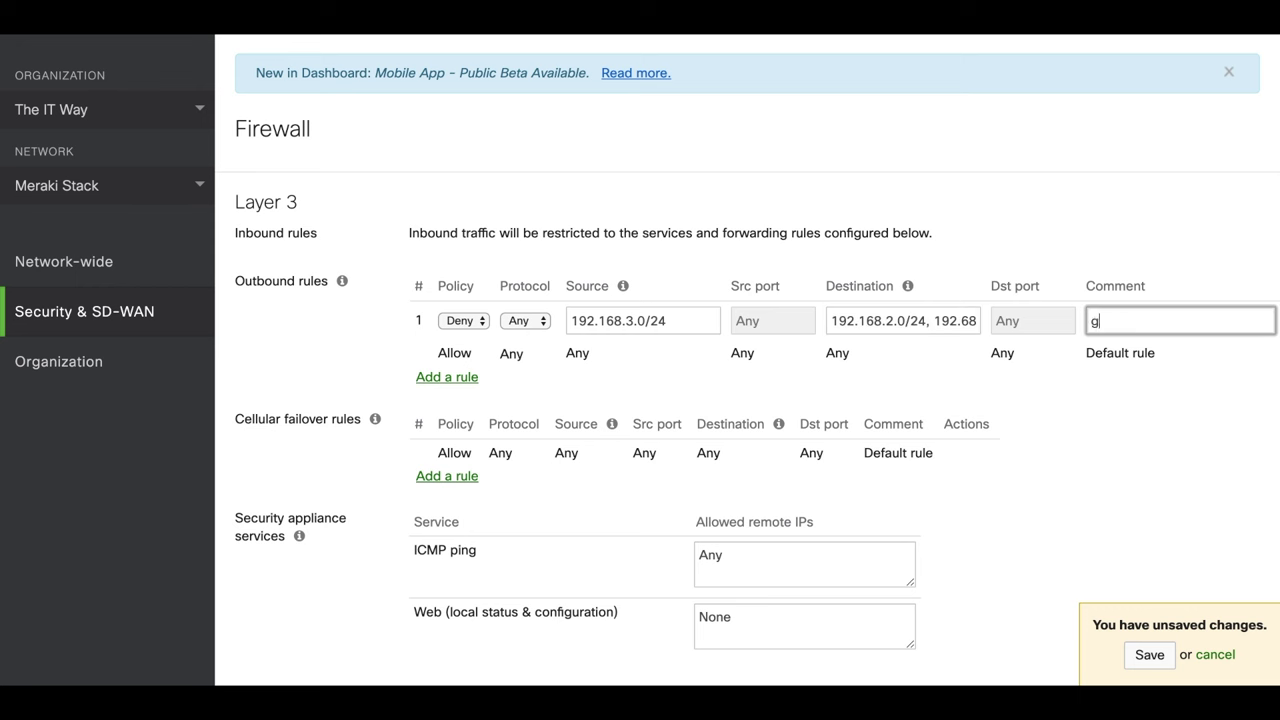
{"action": "type", "text": "uests to internal or sre"}
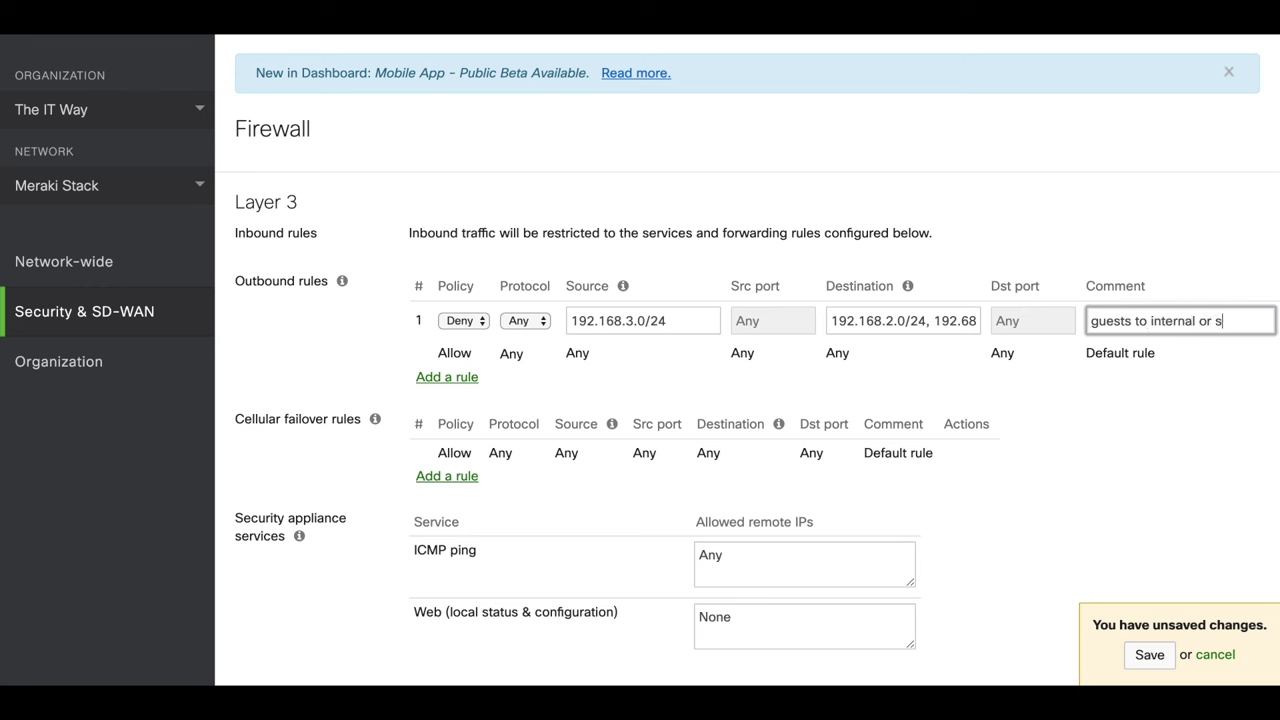
{"action": "key", "text": "BackSpace"}
{"action": "key", "text": "BackSpace"}
{"action": "type", "text": "ervers"}
{"action": "left_click", "coordinate": [1149, 654]}
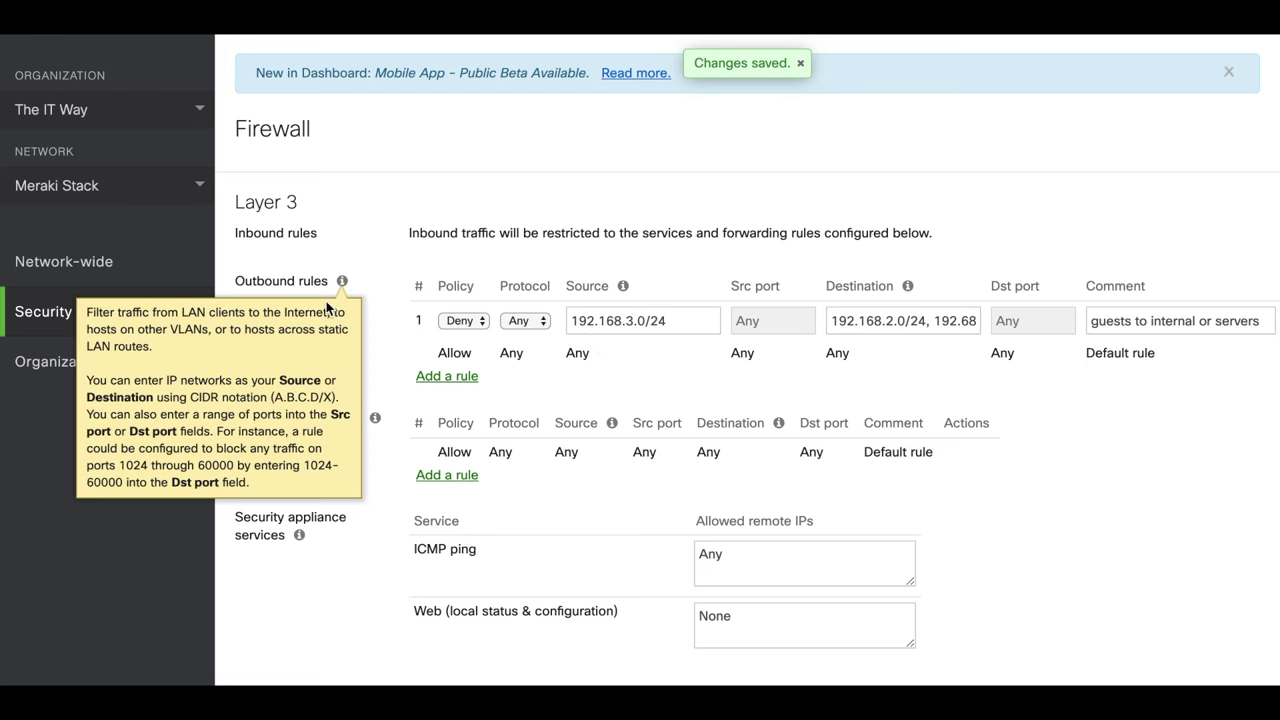
Step: Open the DHCP configuration page for the VLANs
{"action": "mouse_move", "coordinate": [155, 327]}
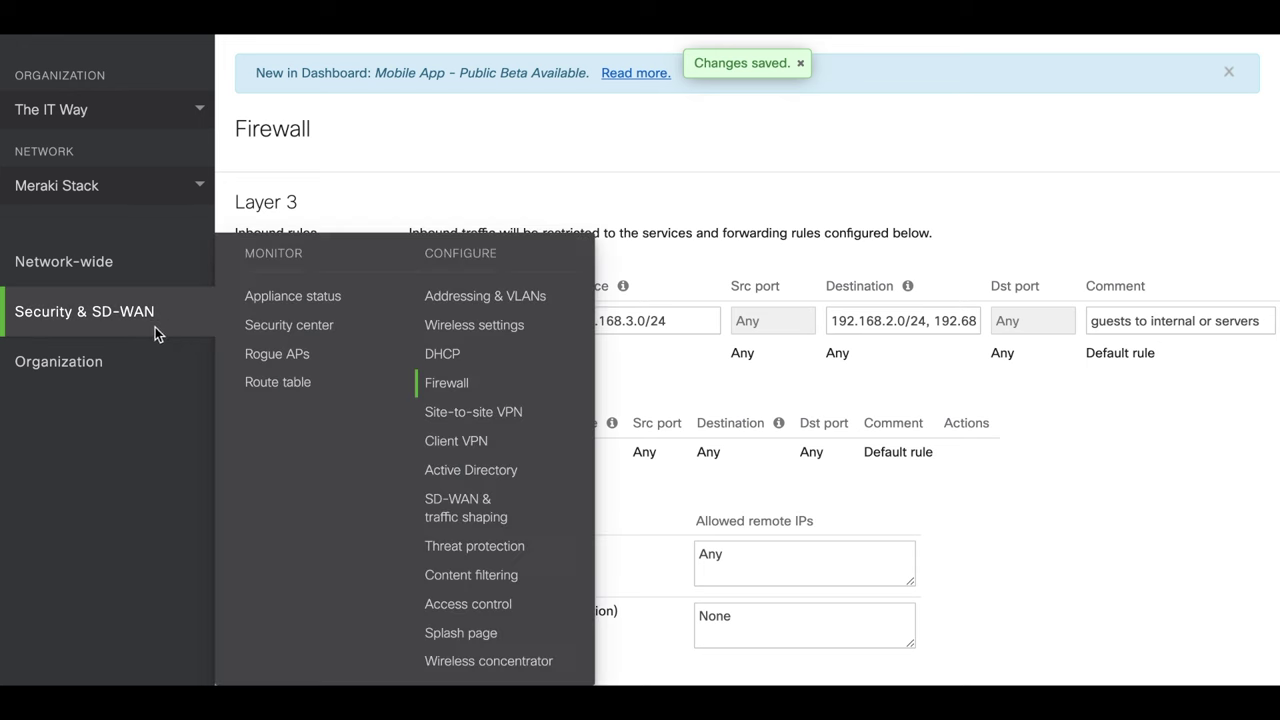
{"action": "left_click", "coordinate": [452, 363]}
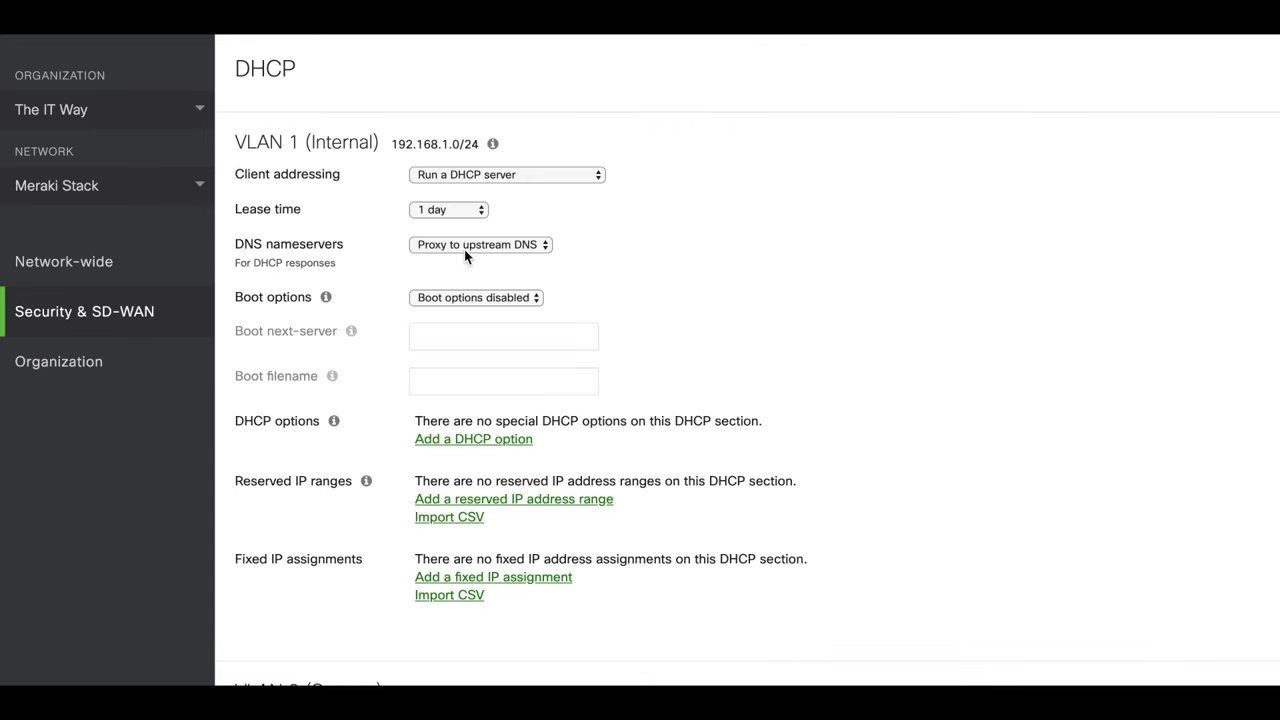
Step: Review the DHCP settings for VLAN 1 (Internal), VLAN 2 (Servers) and VLAN 3 (Guest)
{"action": "scroll", "coordinate": [642, 260], "scroll_direction": "down", "scroll_amount": 2}
{"action": "scroll", "coordinate": [642, 258], "scroll_direction": "down", "scroll_amount": 10}
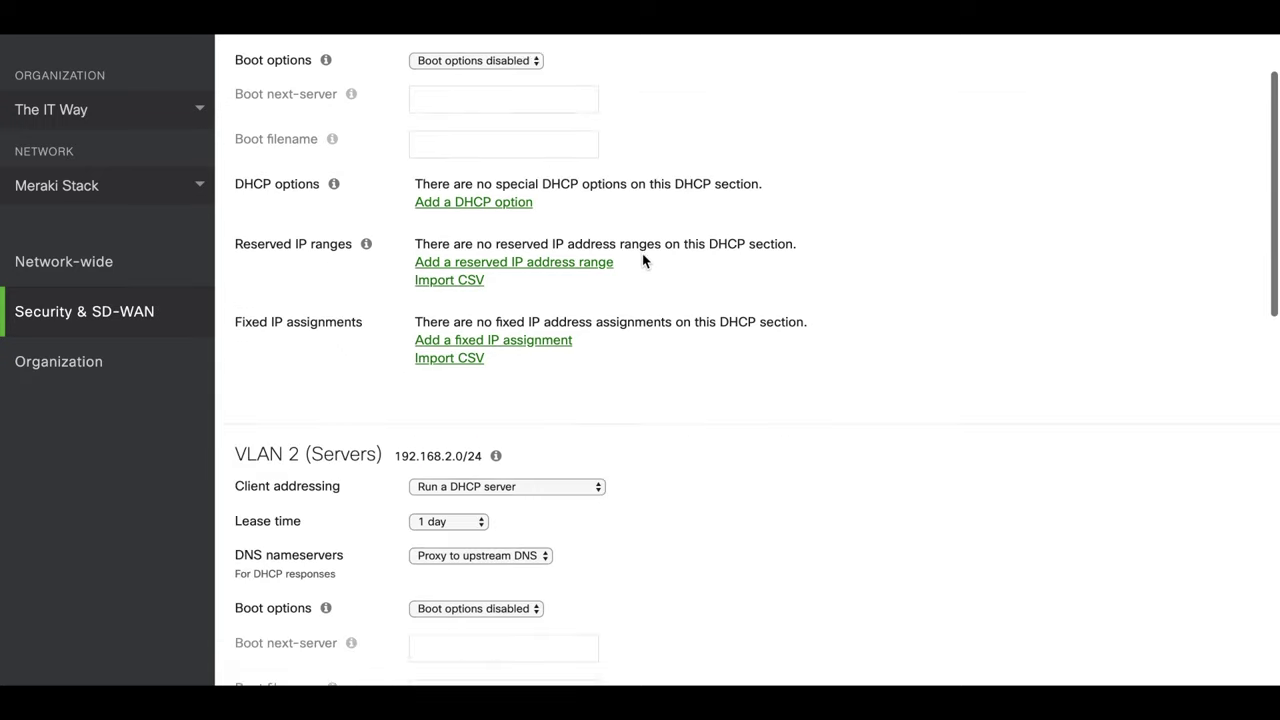
{"action": "scroll", "coordinate": [642, 255], "scroll_direction": "down", "scroll_amount": 2}
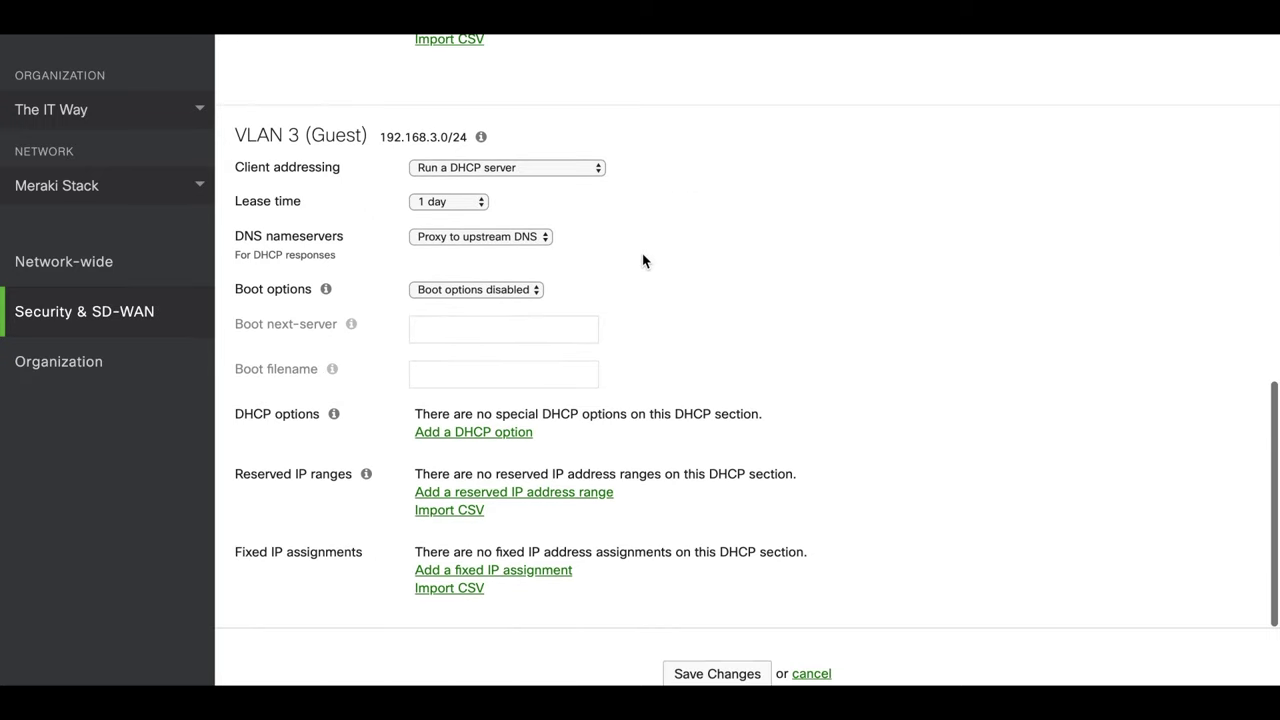
{"action": "scroll", "coordinate": [643, 260], "scroll_direction": "up", "scroll_amount": 10}
{"action": "scroll", "coordinate": [642, 260], "scroll_direction": "up", "scroll_amount": 2}
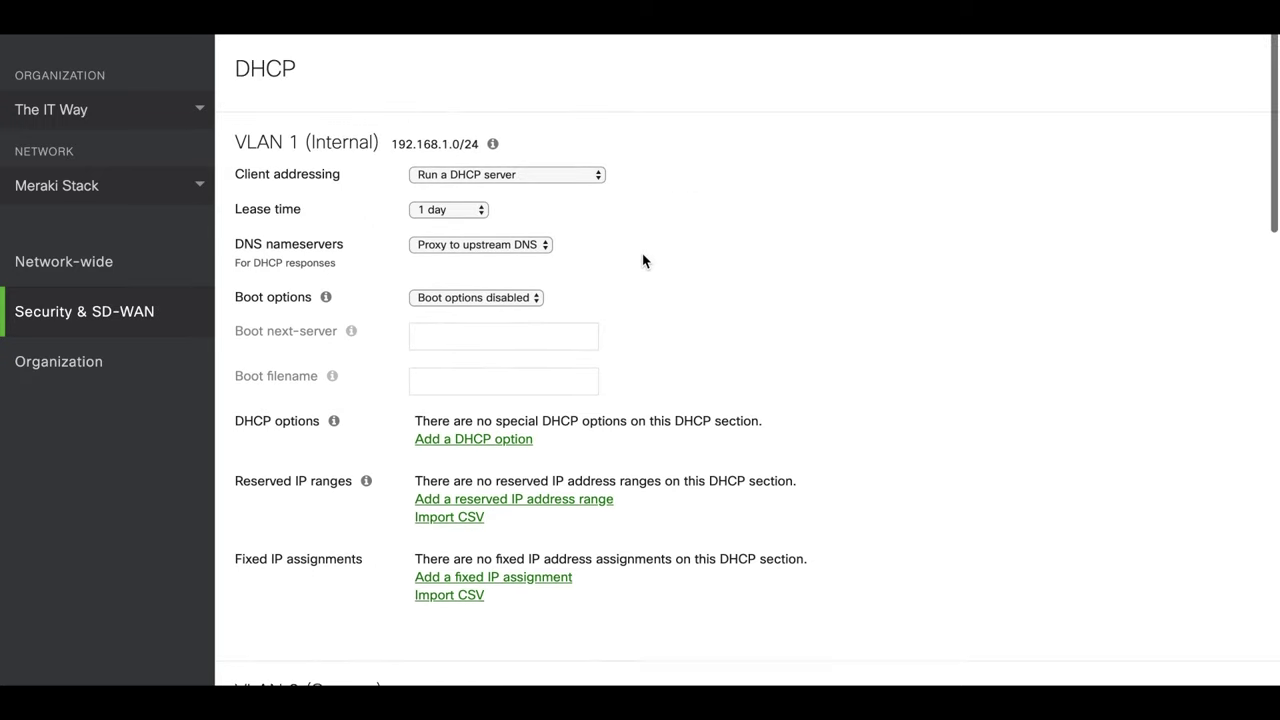
Step: Try relaying DHCP to another server for VLAN 1 (Internal), and restore its client addressing to Run a DHCP server
{"action": "left_click", "coordinate": [549, 176]}
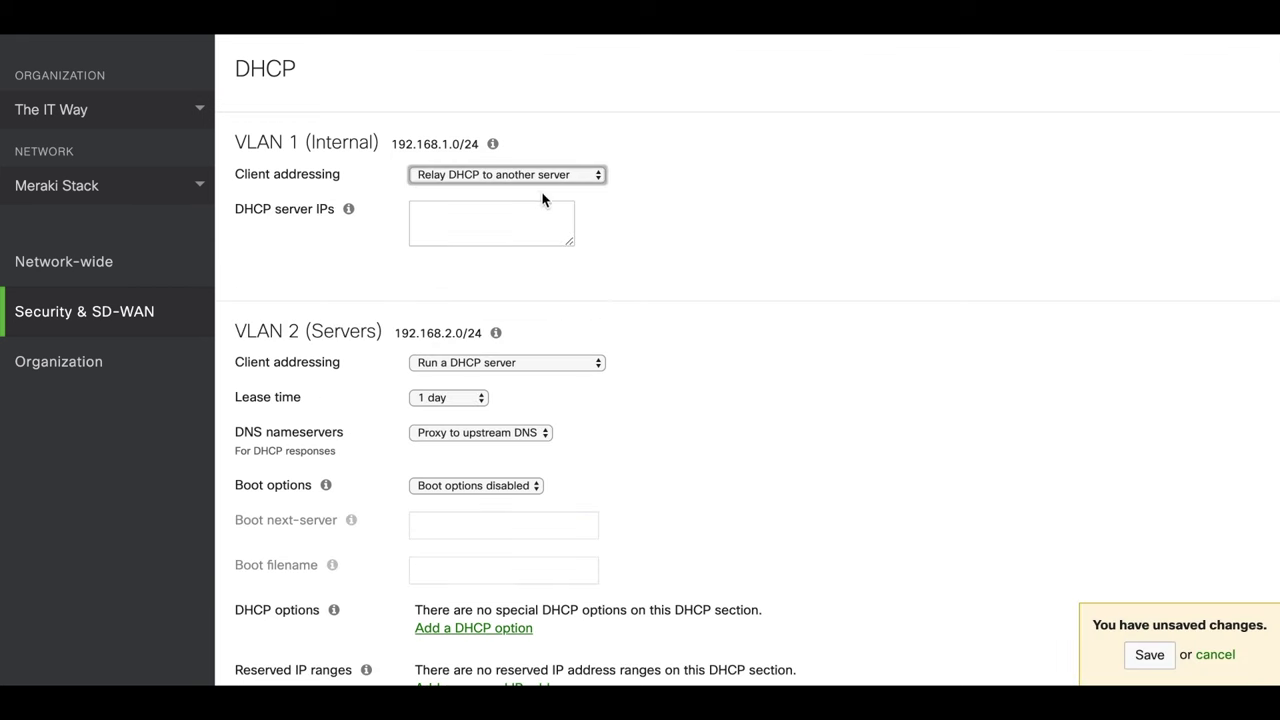
{"action": "left_click", "coordinate": [498, 230]}
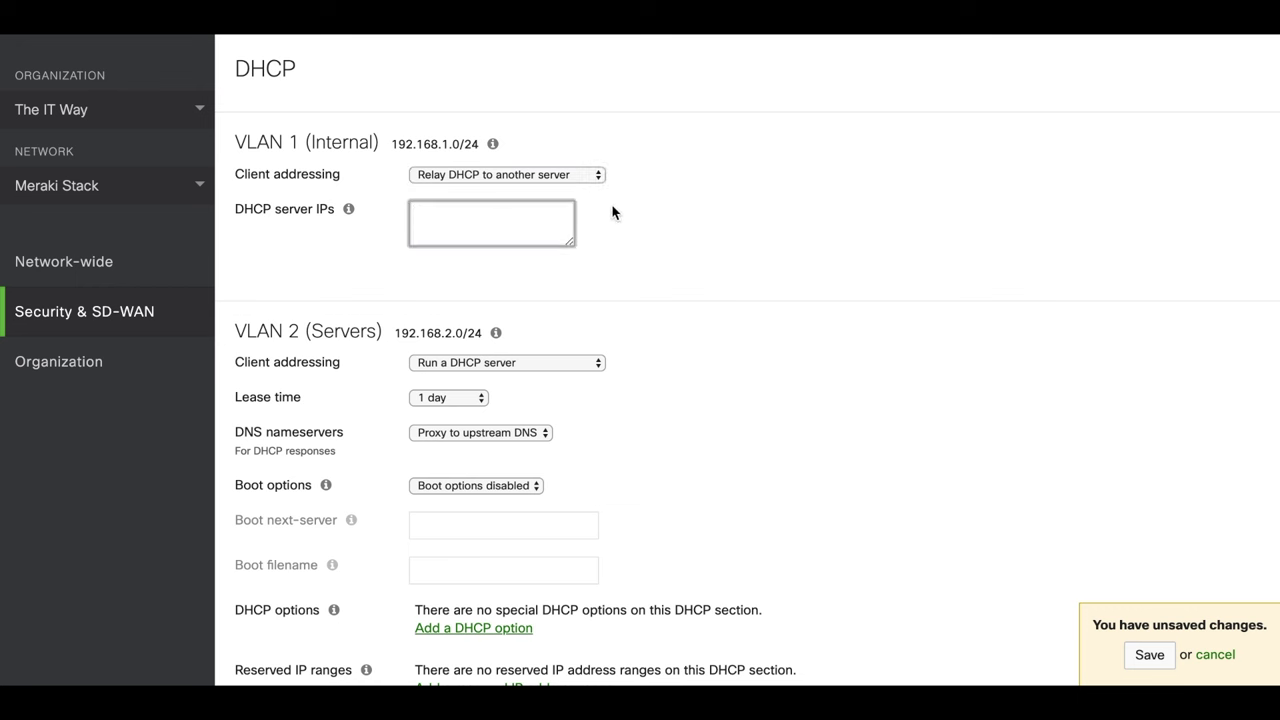
{"action": "left_click", "coordinate": [540, 174]}
{"action": "left_click", "coordinate": [503, 154]}
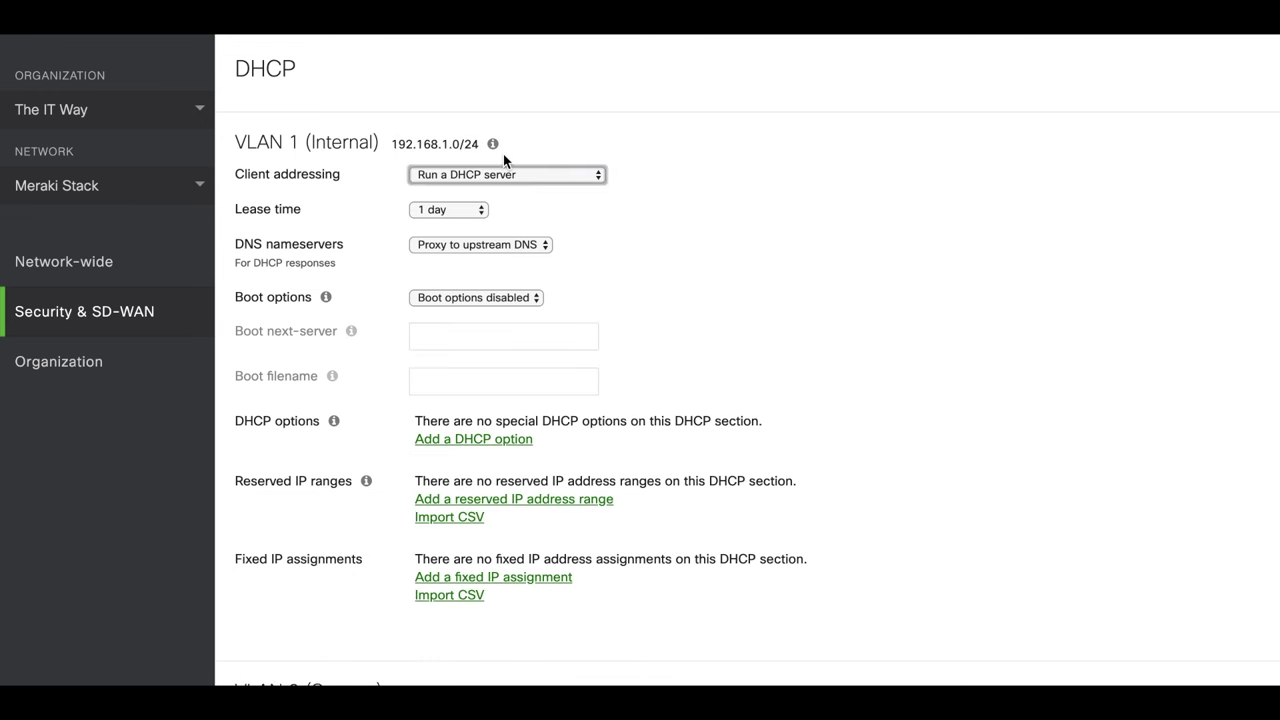
Step: Add a blank reserved IP range entry and a blank fixed IP assignment entry to VLAN 1 (Internal)
{"action": "scroll", "coordinate": [597, 343], "scroll_direction": "down", "scroll_amount": 3}
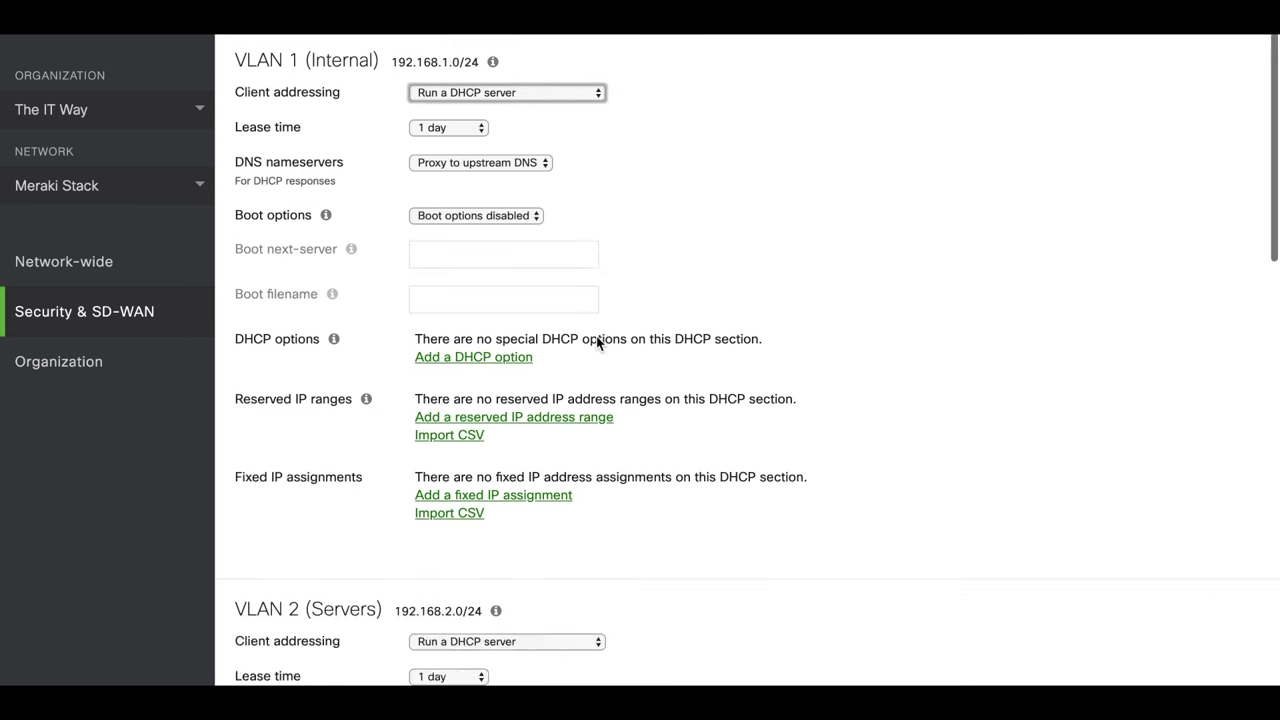
{"action": "scroll", "coordinate": [597, 343], "scroll_direction": "down", "scroll_amount": 1}
{"action": "scroll", "coordinate": [597, 343], "scroll_direction": "up", "scroll_amount": 2}
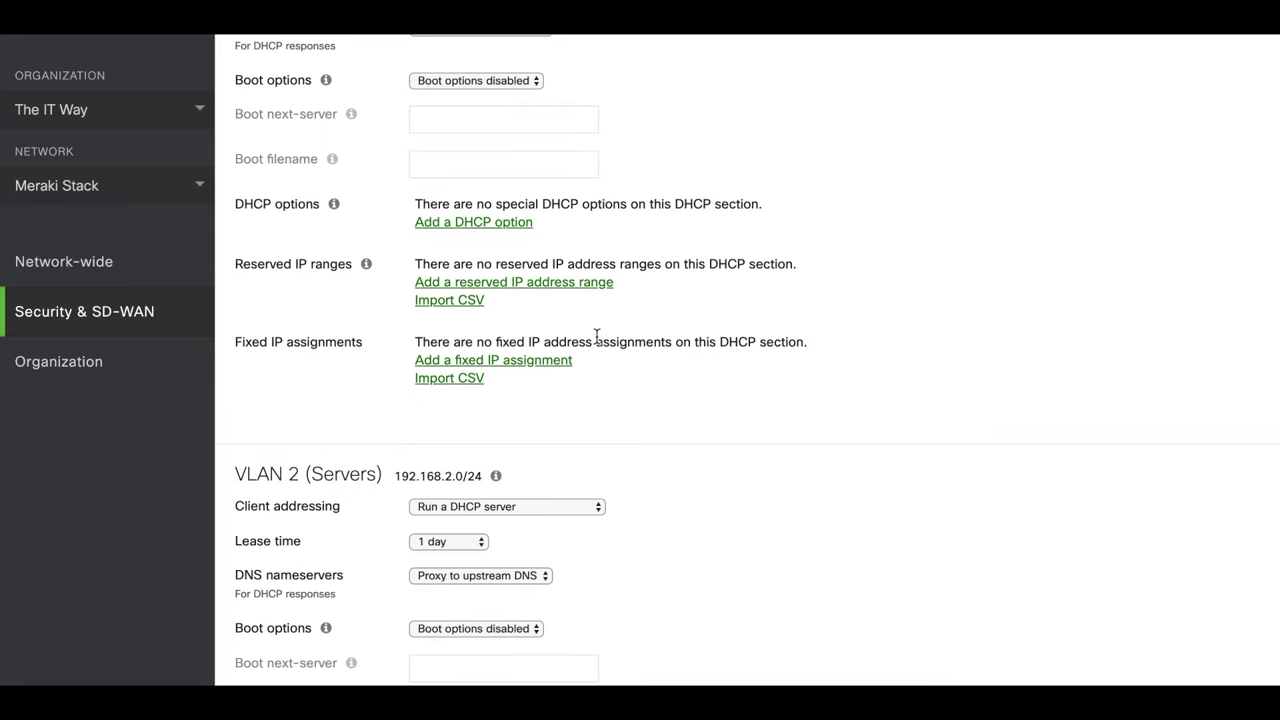
{"action": "left_click", "coordinate": [512, 284]}
{"action": "left_click", "coordinate": [500, 410]}
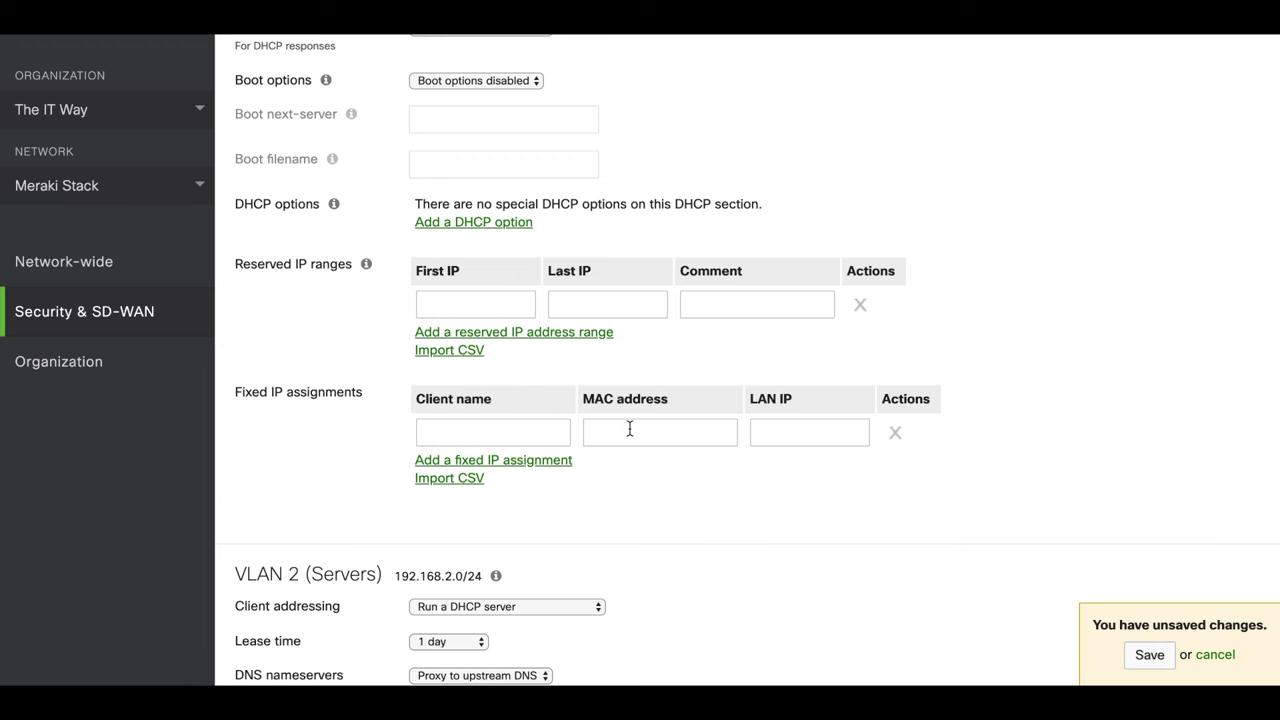
{"action": "scroll", "coordinate": [756, 478], "scroll_direction": "down", "scroll_amount": 2}
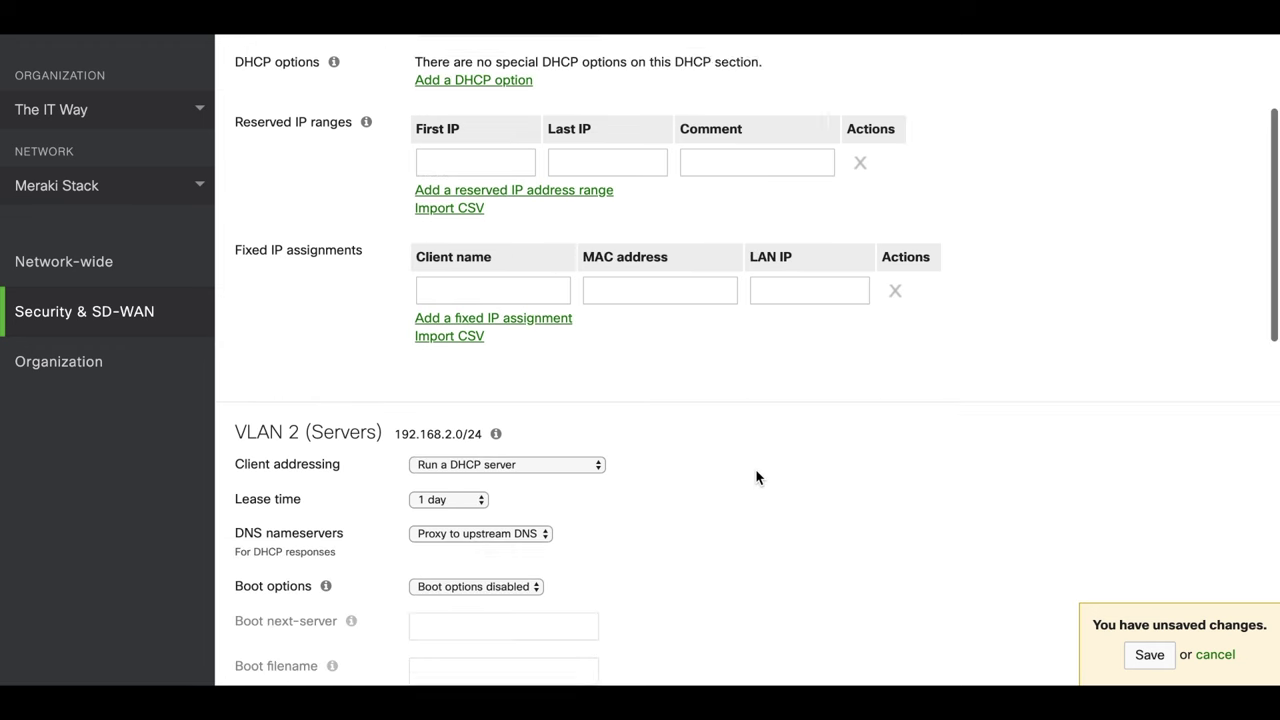
{"action": "scroll", "coordinate": [757, 477], "scroll_direction": "up", "scroll_amount": 4}
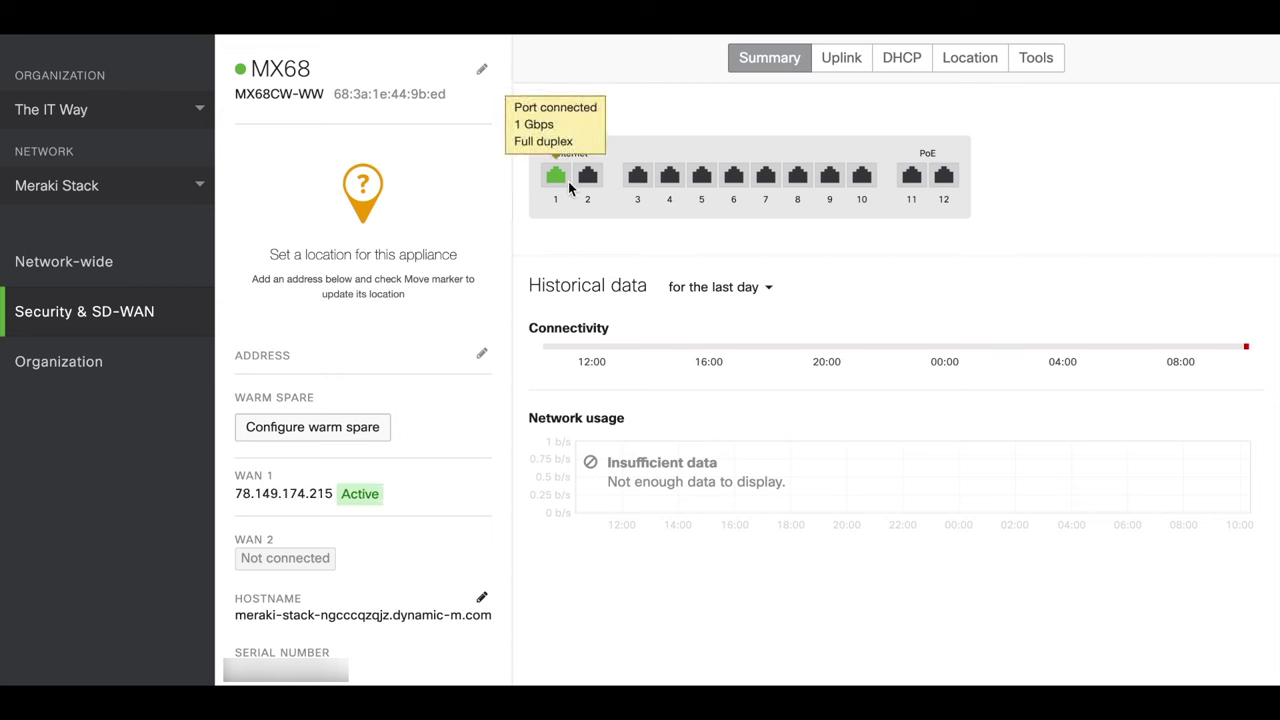
Step: Review the MX68's port status and uplink configuration, including the connection types offered for WAN 1
{"action": "mouse_move", "coordinate": [555, 187]}
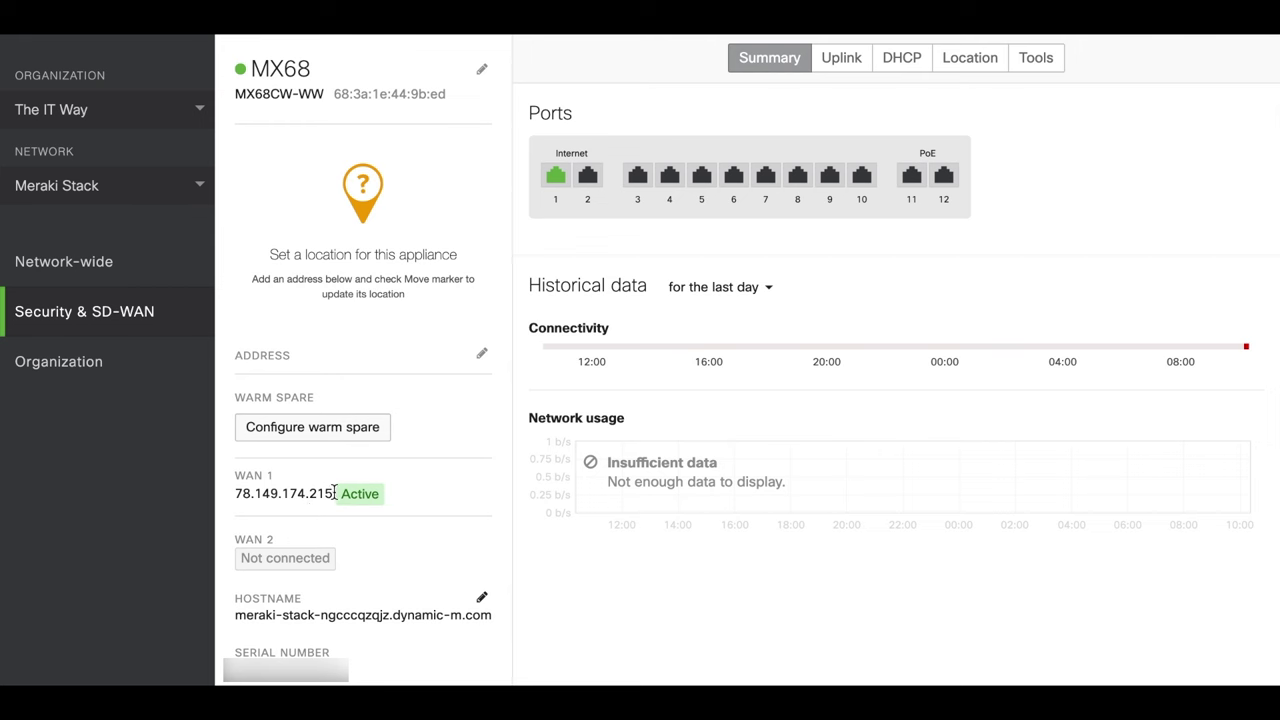
{"action": "left_click", "coordinate": [842, 59]}
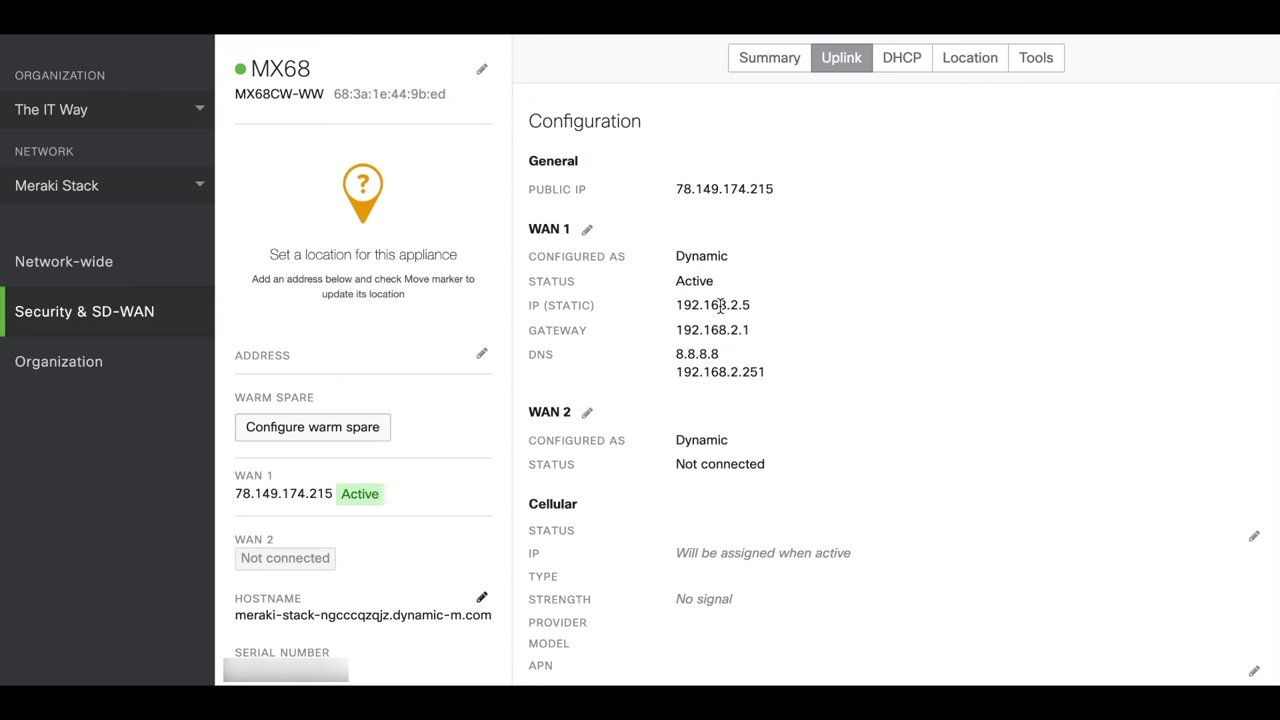
{"action": "left_click", "coordinate": [587, 229]}
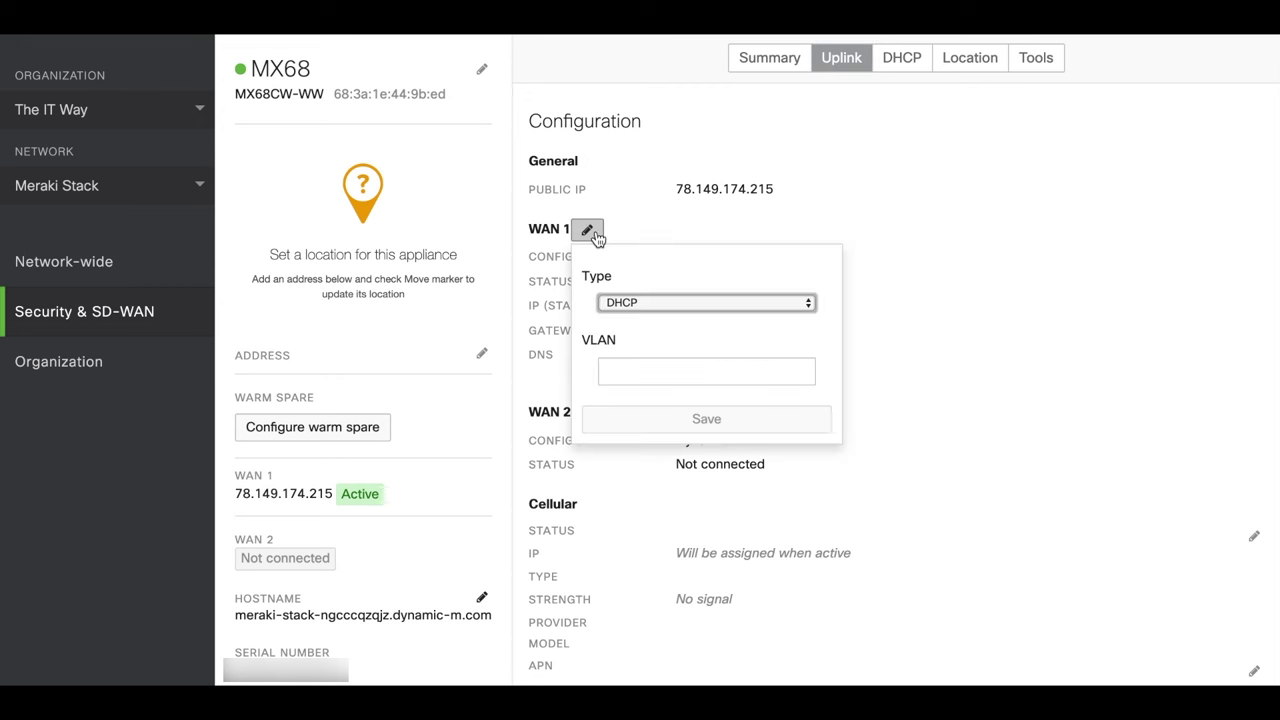
{"action": "left_click", "coordinate": [656, 302]}
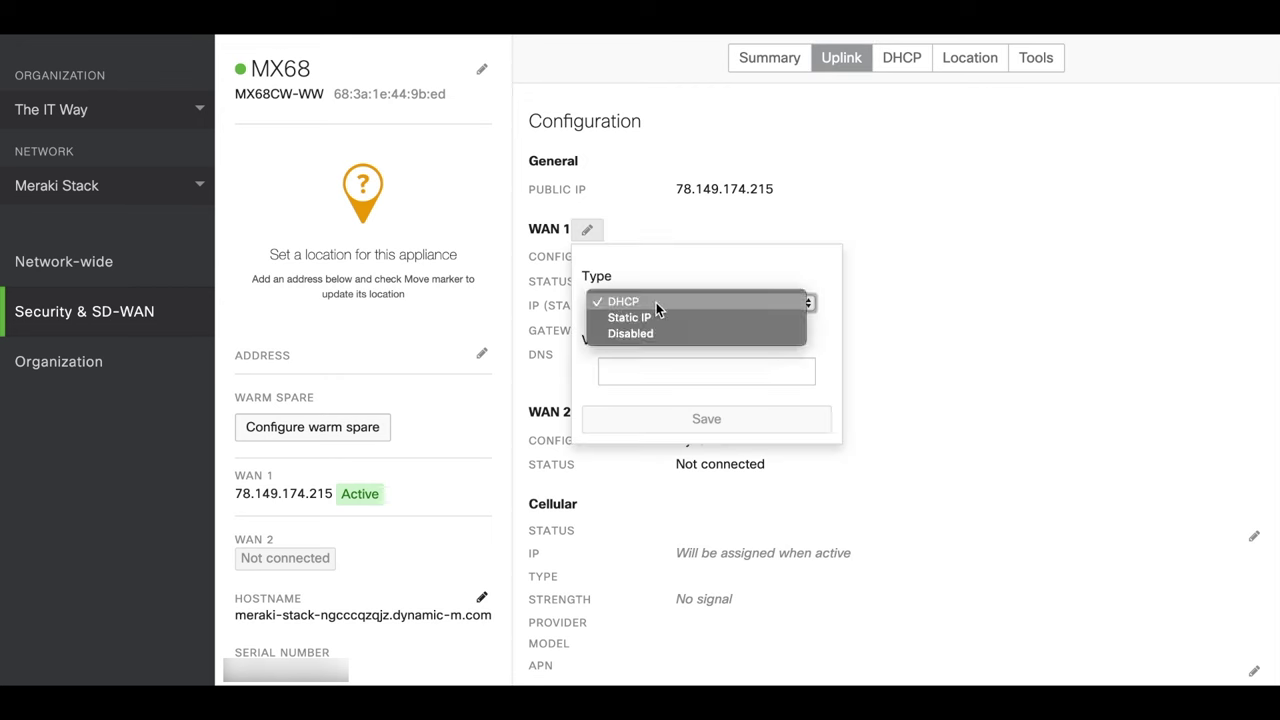
{"action": "left_click", "coordinate": [593, 240]}
{"action": "left_click", "coordinate": [590, 234]}
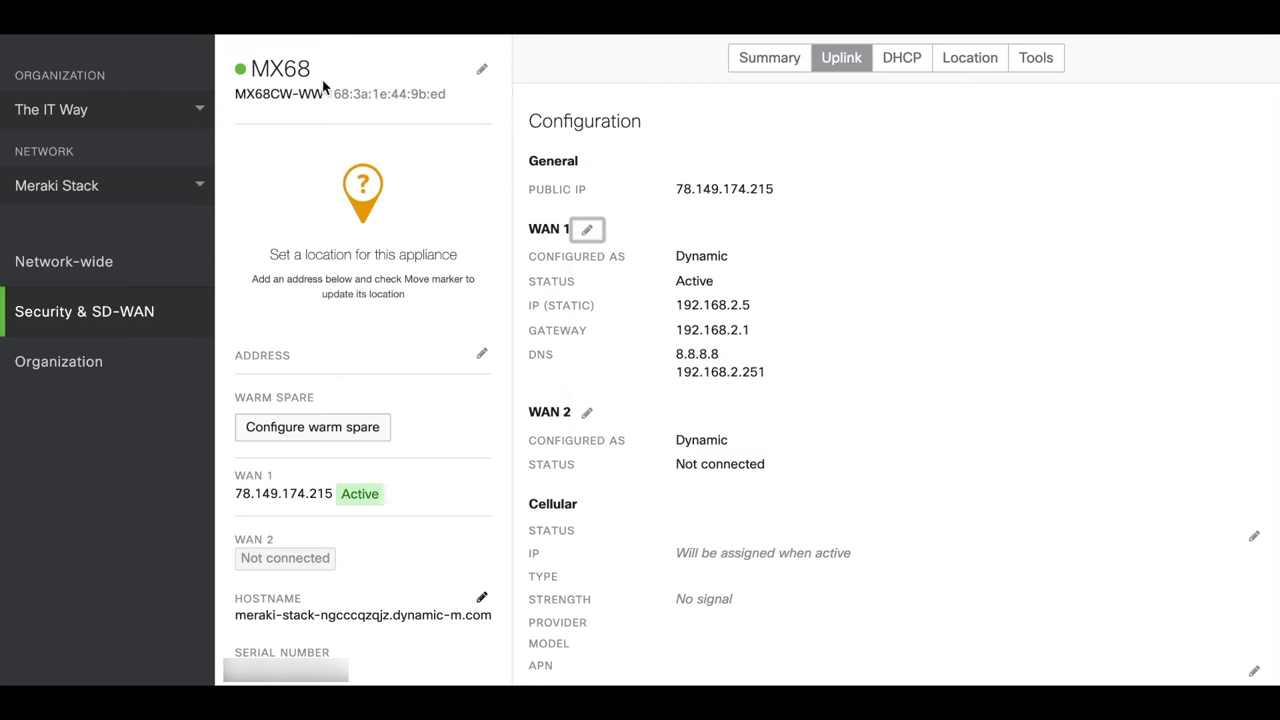
{"action": "left_click", "coordinate": [769, 58]}
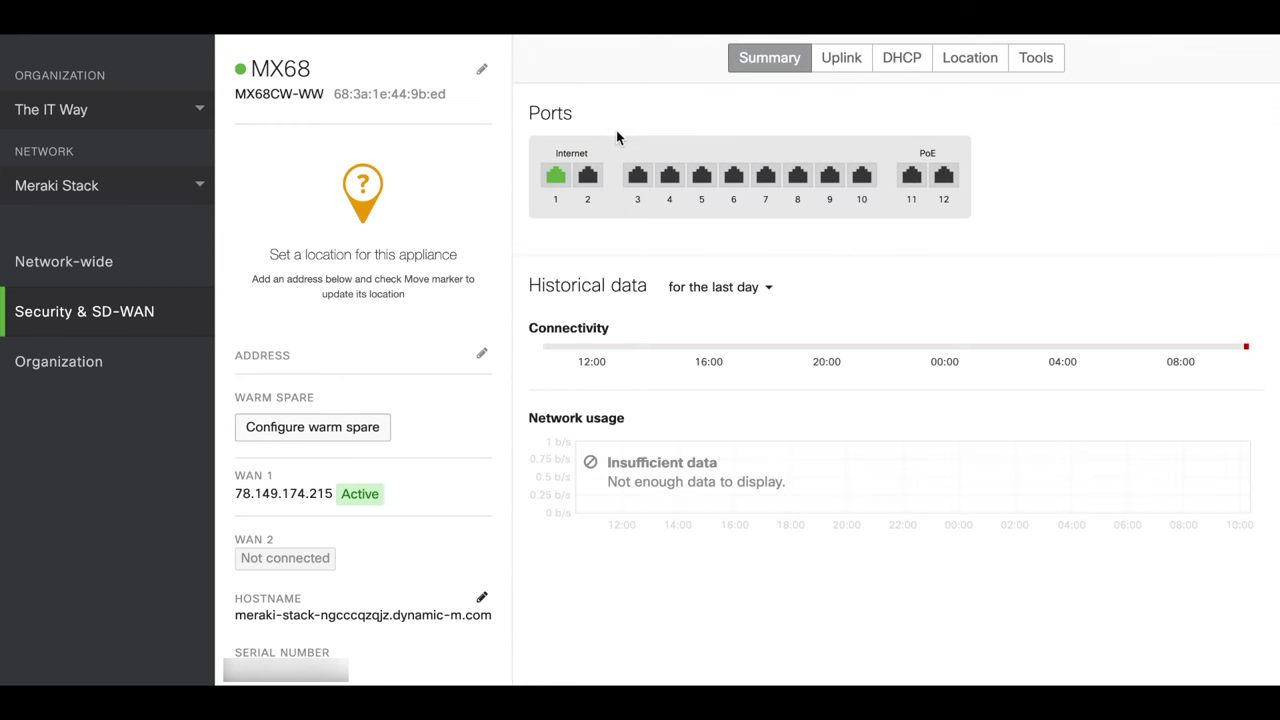
Step: On the Addressing & VLANs page, configure built-in port 4 as an Access port on VLAN 1 (Internal)
{"action": "mouse_move", "coordinate": [166, 313]}
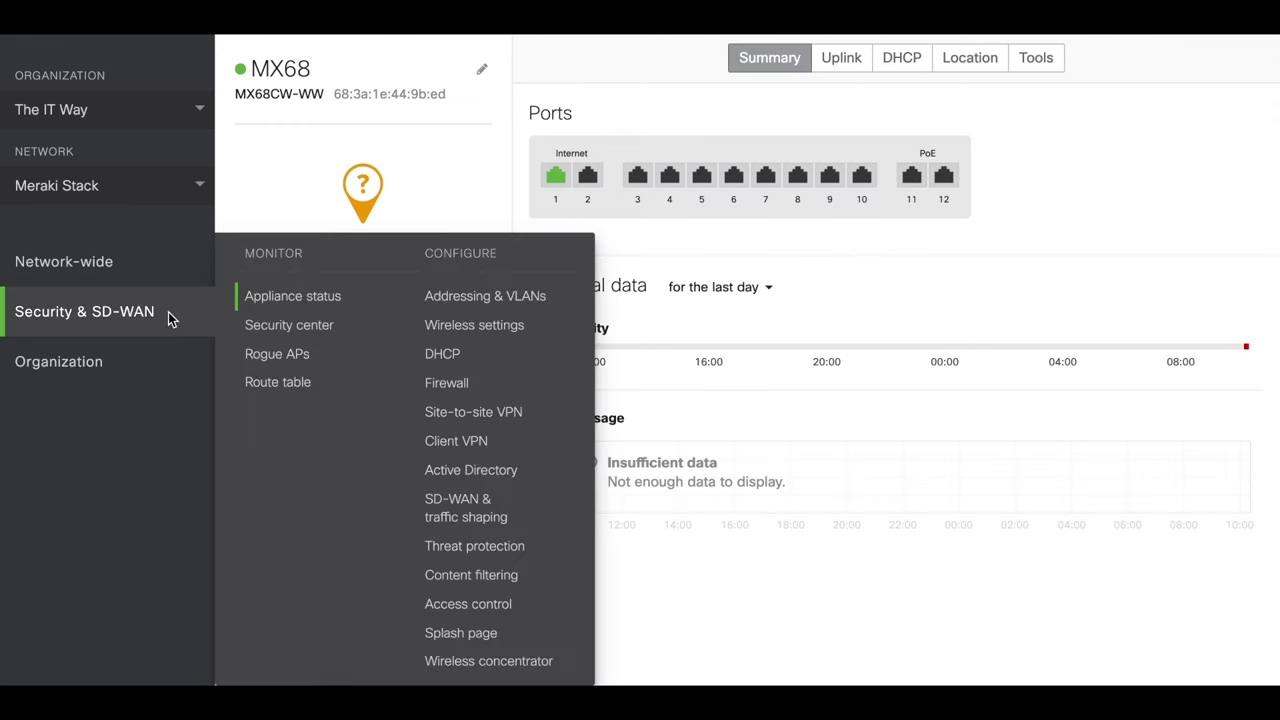
{"action": "left_click", "coordinate": [455, 300]}
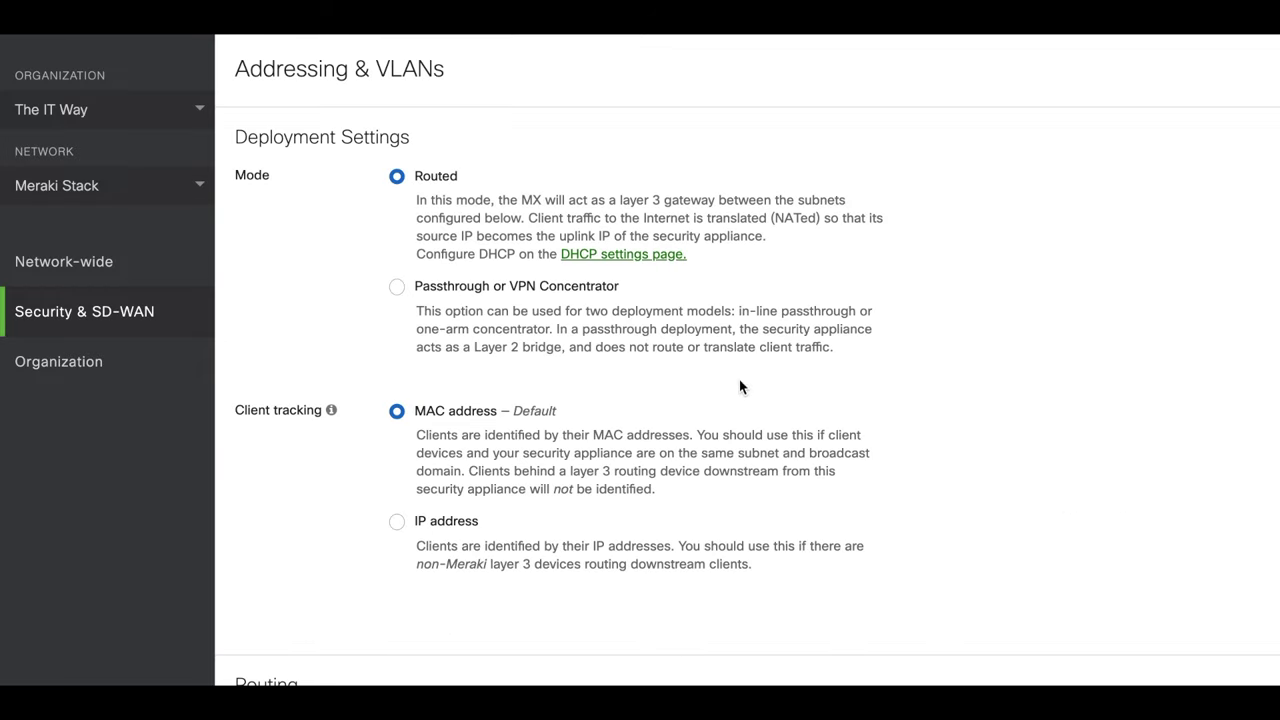
{"action": "scroll", "coordinate": [741, 383], "scroll_direction": "down", "scroll_amount": 2}
{"action": "scroll", "coordinate": [746, 389], "scroll_direction": "down", "scroll_amount": 10}
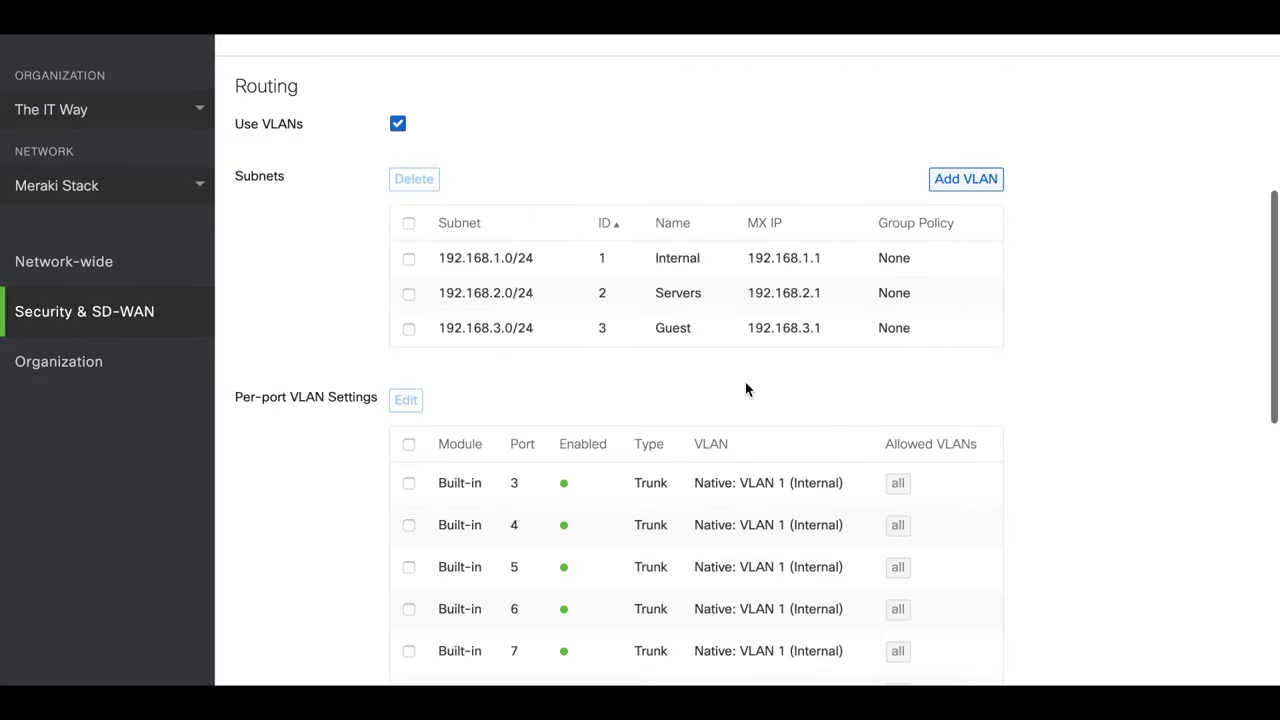
{"action": "left_click", "coordinate": [726, 216]}
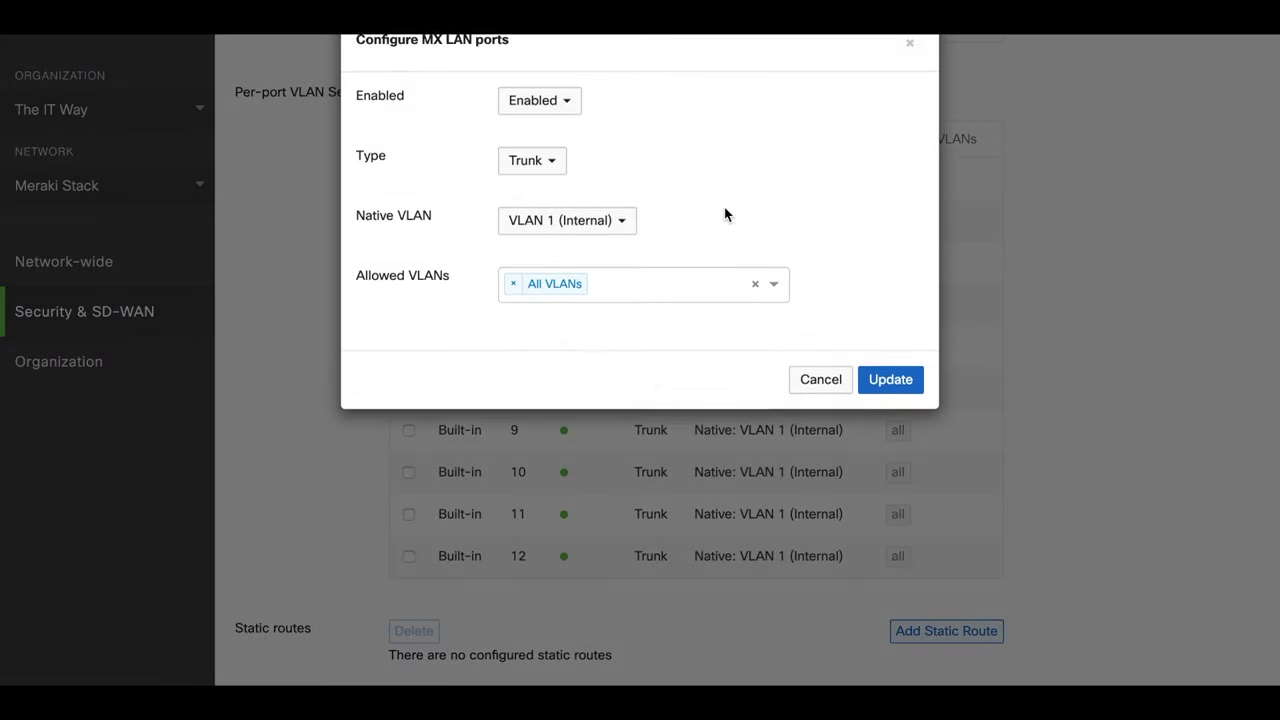
{"action": "left_click", "coordinate": [537, 183]}
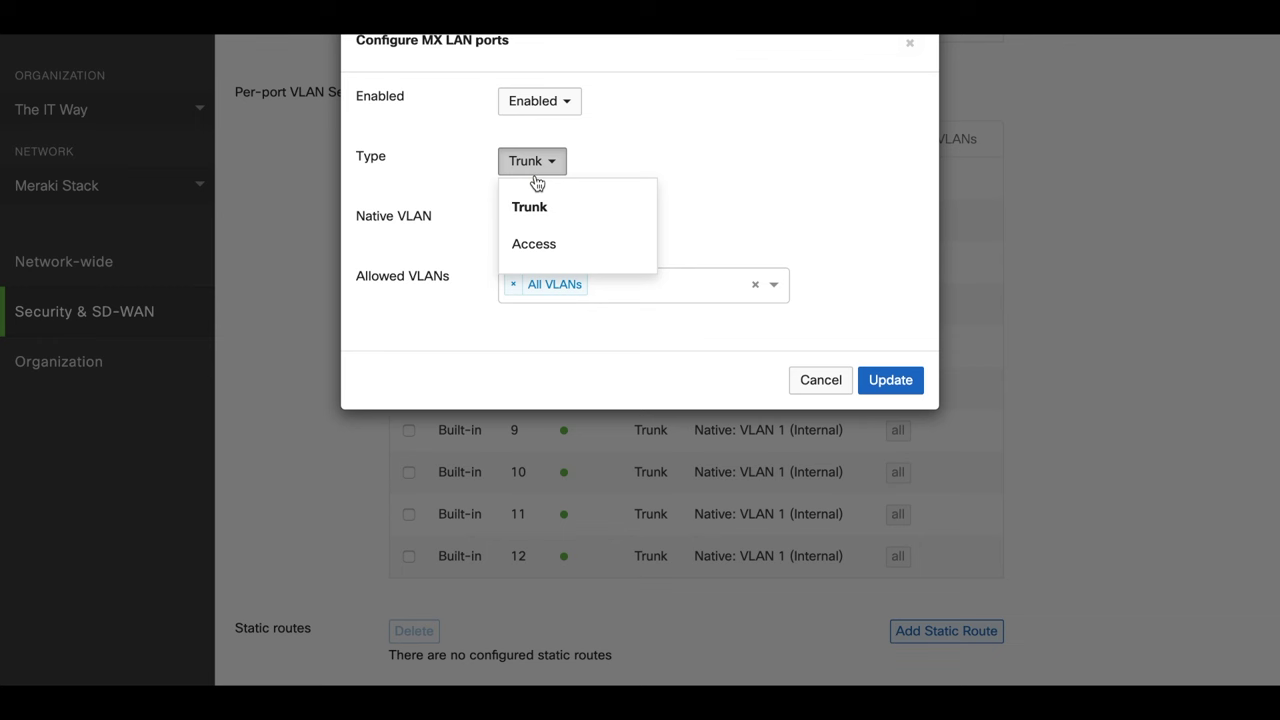
{"action": "left_click", "coordinate": [563, 243]}
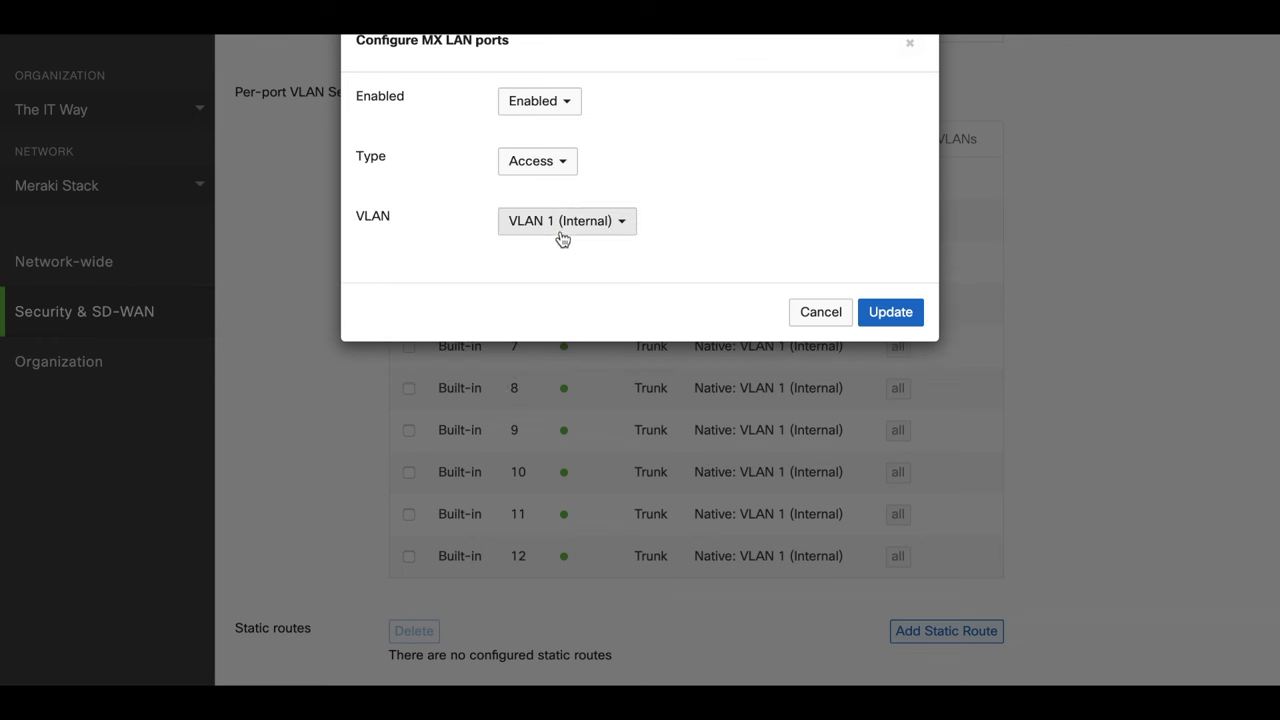
{"action": "left_click", "coordinate": [558, 230]}
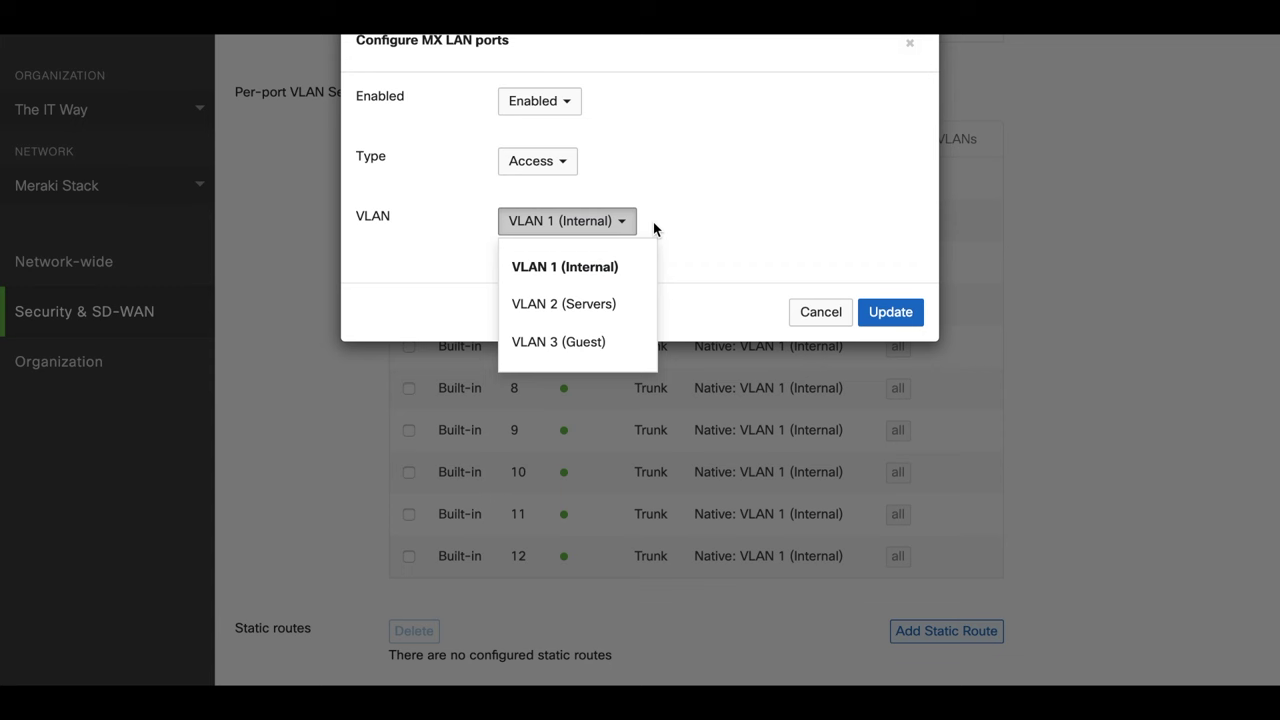
{"action": "left_click", "coordinate": [575, 266]}
{"action": "left_click", "coordinate": [889, 318]}
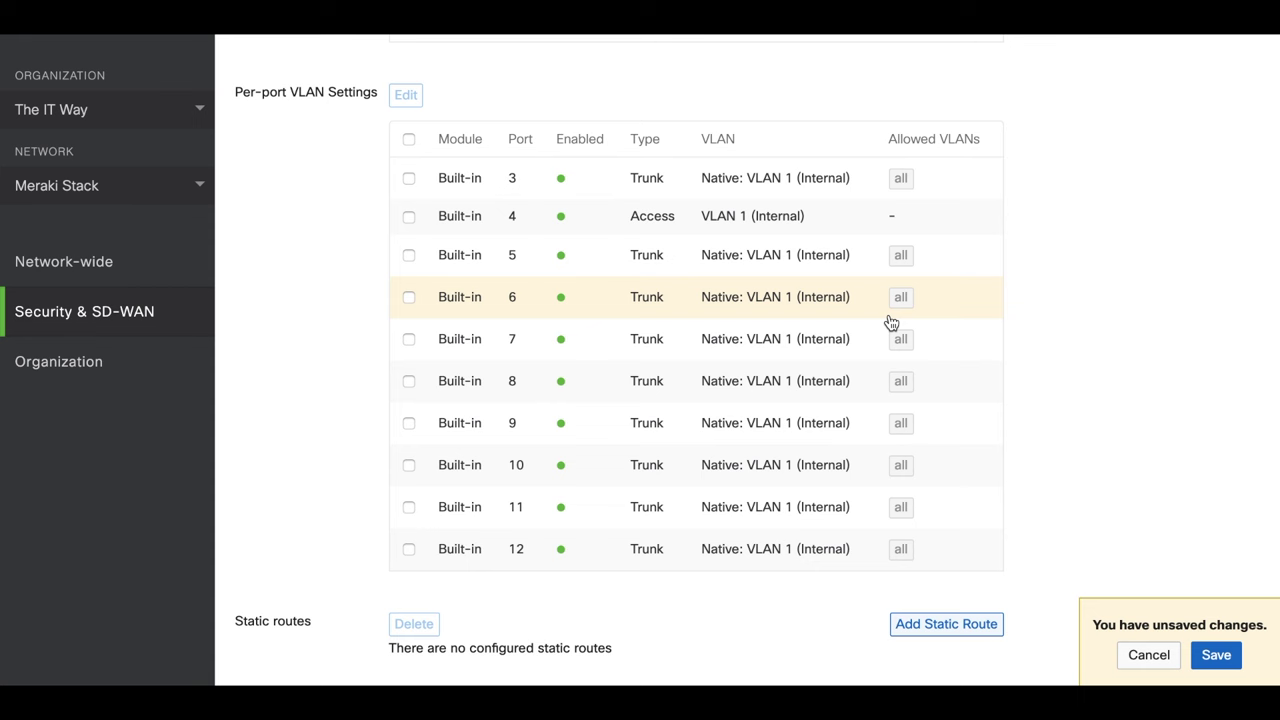
Step: Configure built-in port 6 as an Access port on VLAN 2 (Servers) and save the addressing and VLAN changes
{"action": "left_click", "coordinate": [751, 306]}
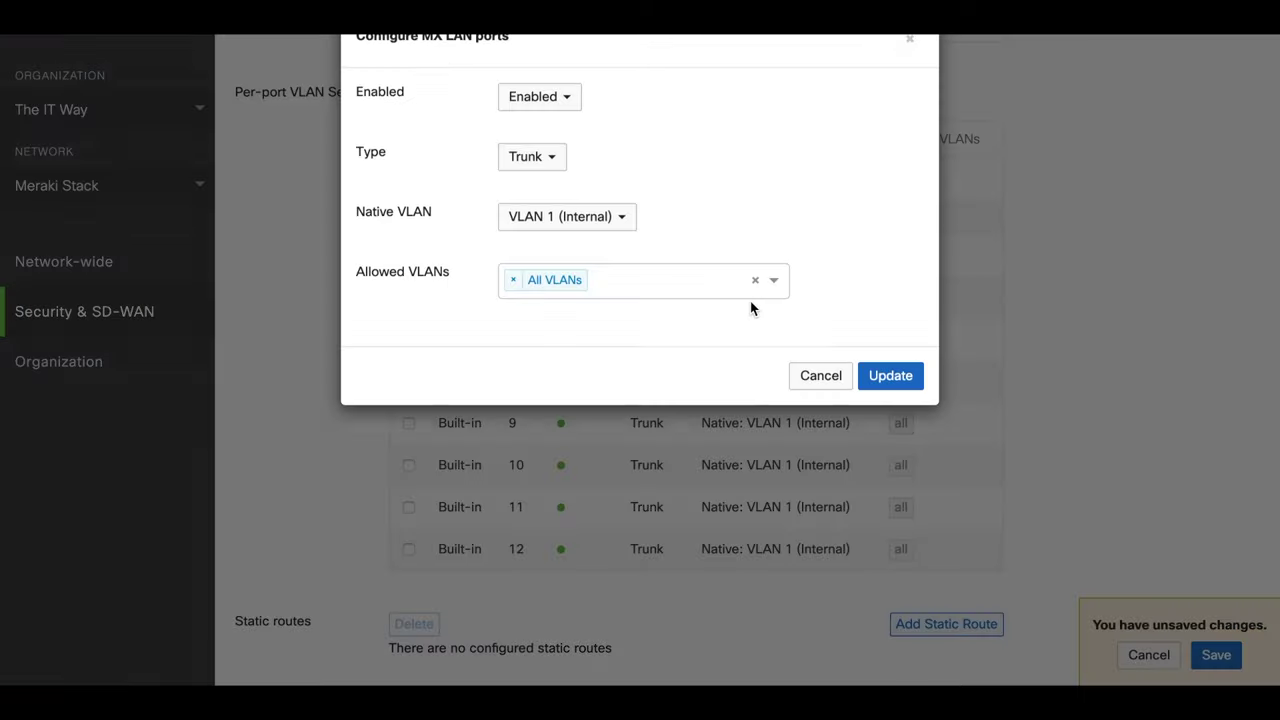
{"action": "left_click", "coordinate": [618, 220]}
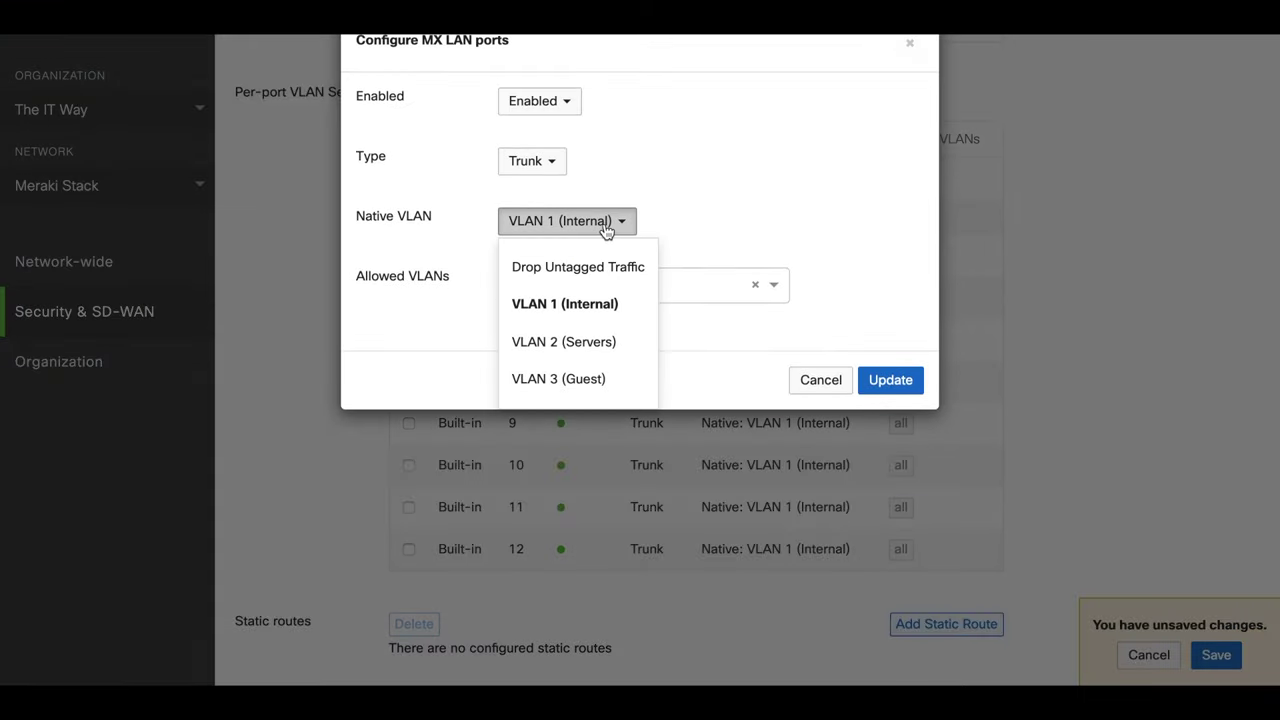
{"action": "left_click", "coordinate": [568, 343]}
{"action": "left_click", "coordinate": [513, 286]}
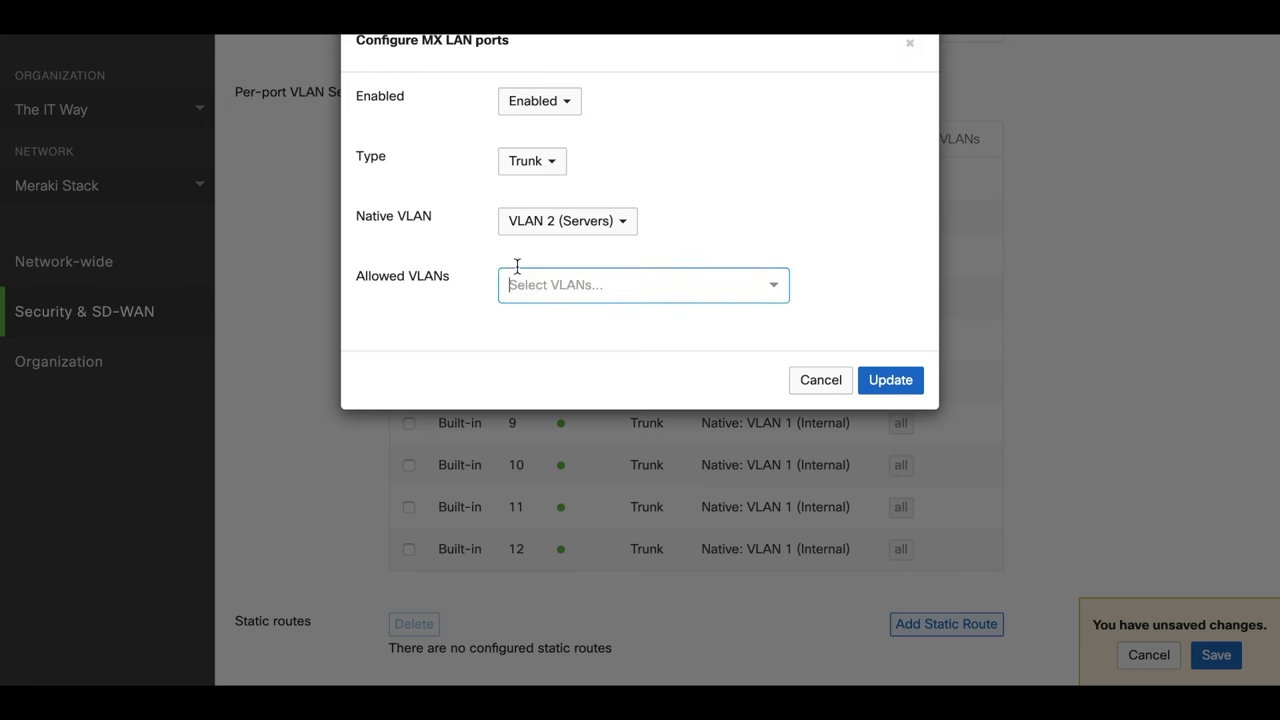
{"action": "left_click", "coordinate": [535, 176]}
{"action": "left_click", "coordinate": [541, 243]}
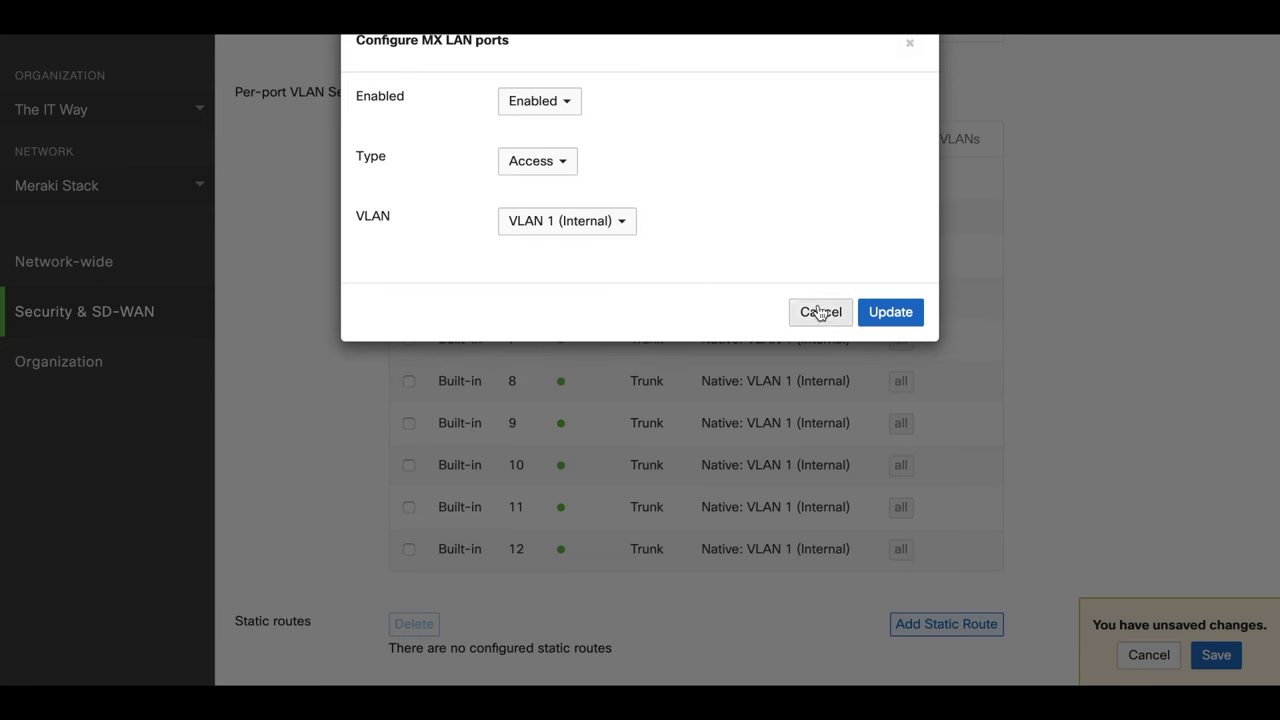
{"action": "left_click", "coordinate": [626, 228]}
{"action": "left_click", "coordinate": [600, 300]}
{"action": "left_click", "coordinate": [886, 314]}
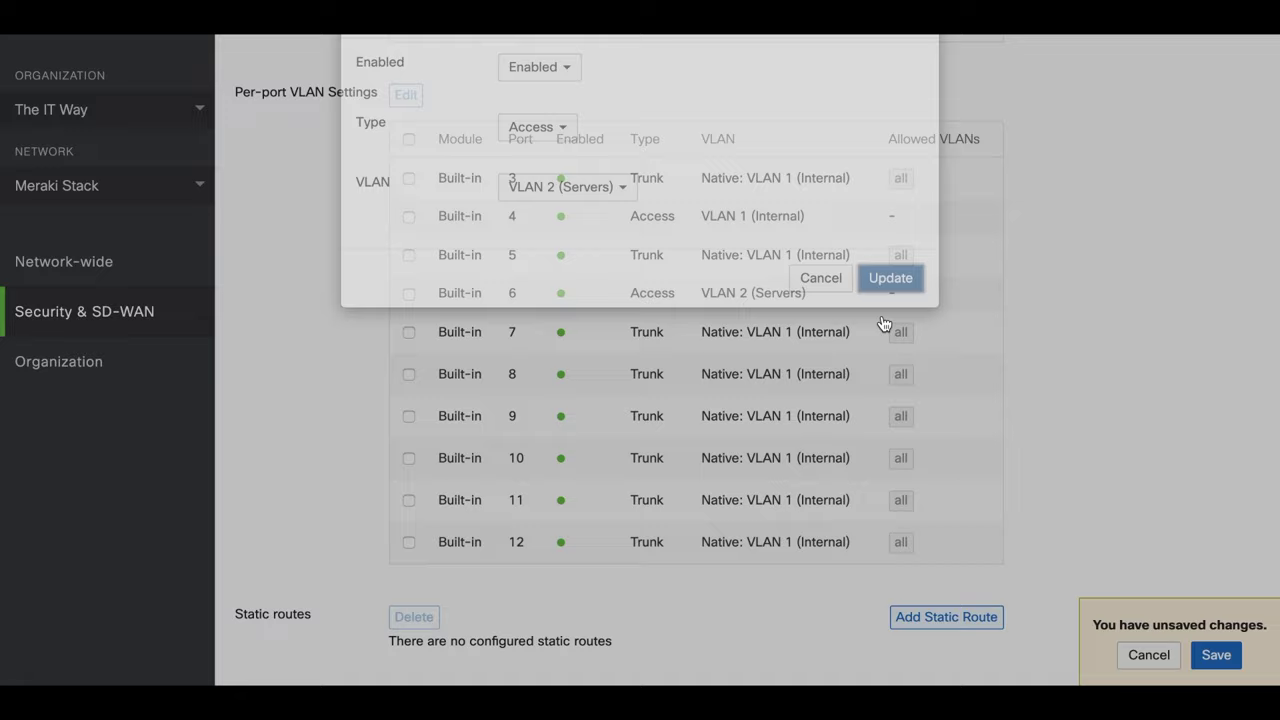
{"action": "left_click", "coordinate": [1216, 660]}
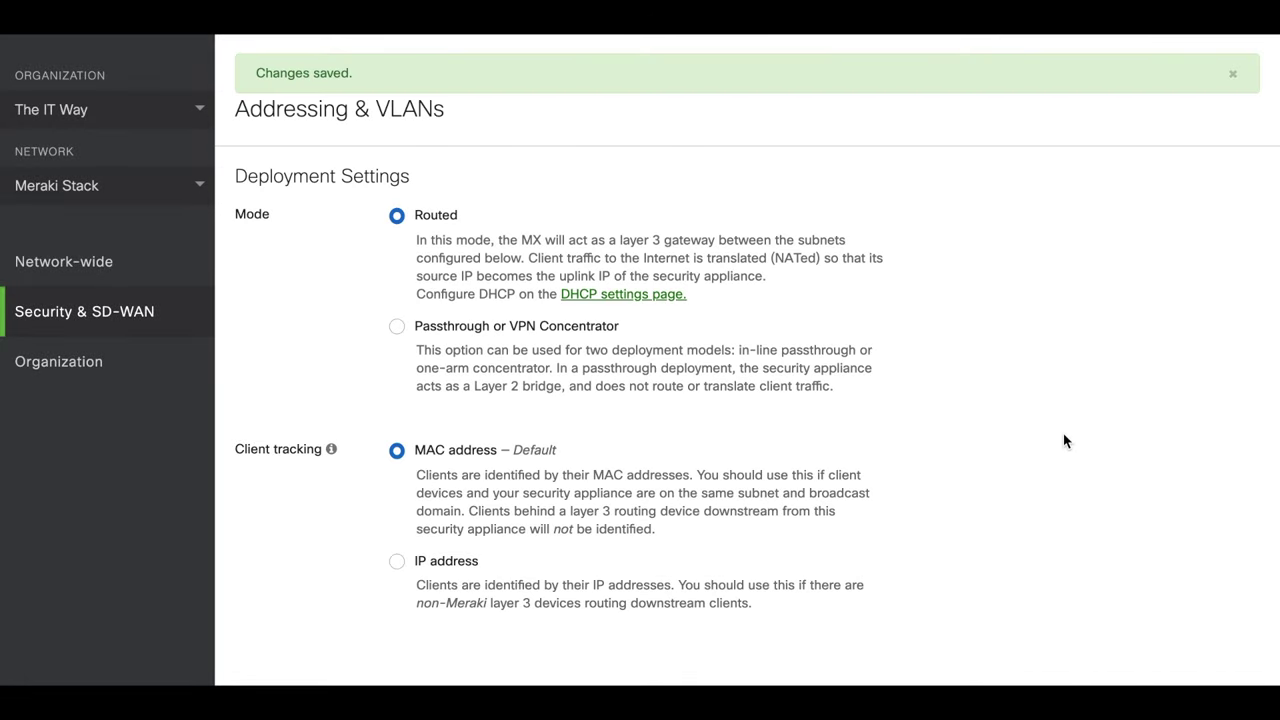
{"action": "scroll", "coordinate": [1063, 440], "scroll_direction": "down", "scroll_amount": 5}
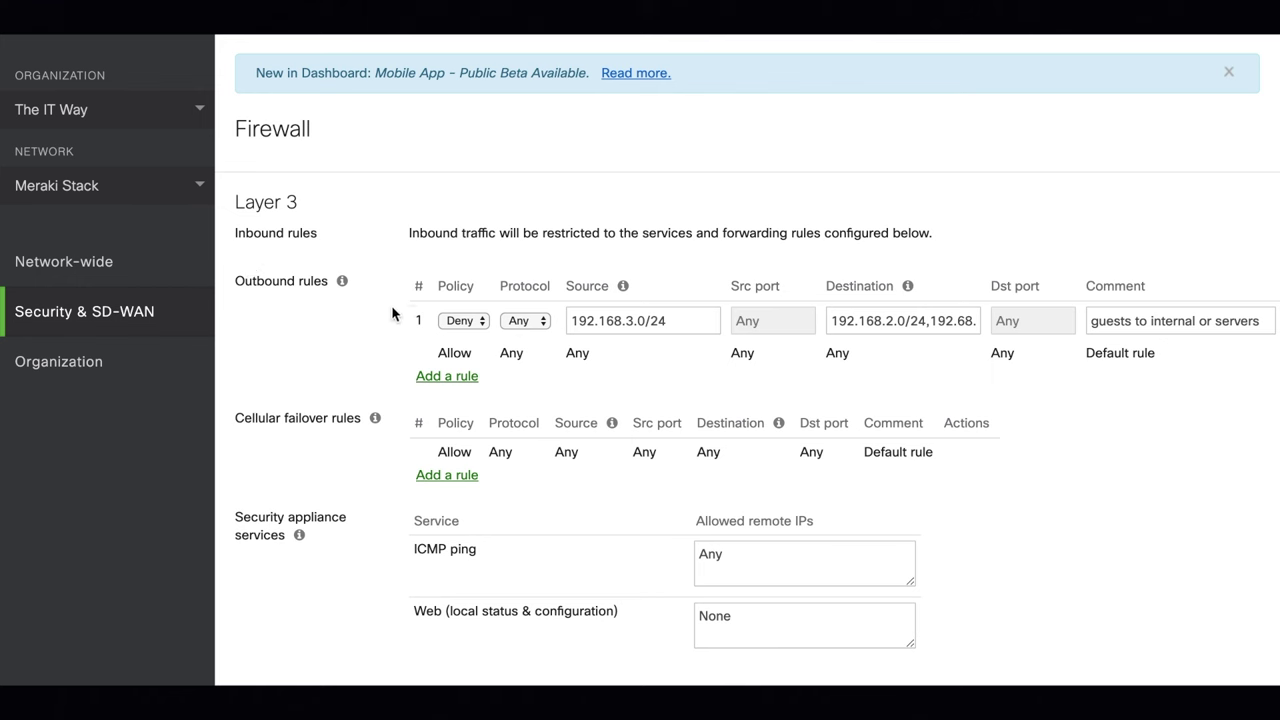
Step: Open the Wireless settings page to check the status of SSIDs 1 to 4
{"action": "mouse_move", "coordinate": [44, 322]}
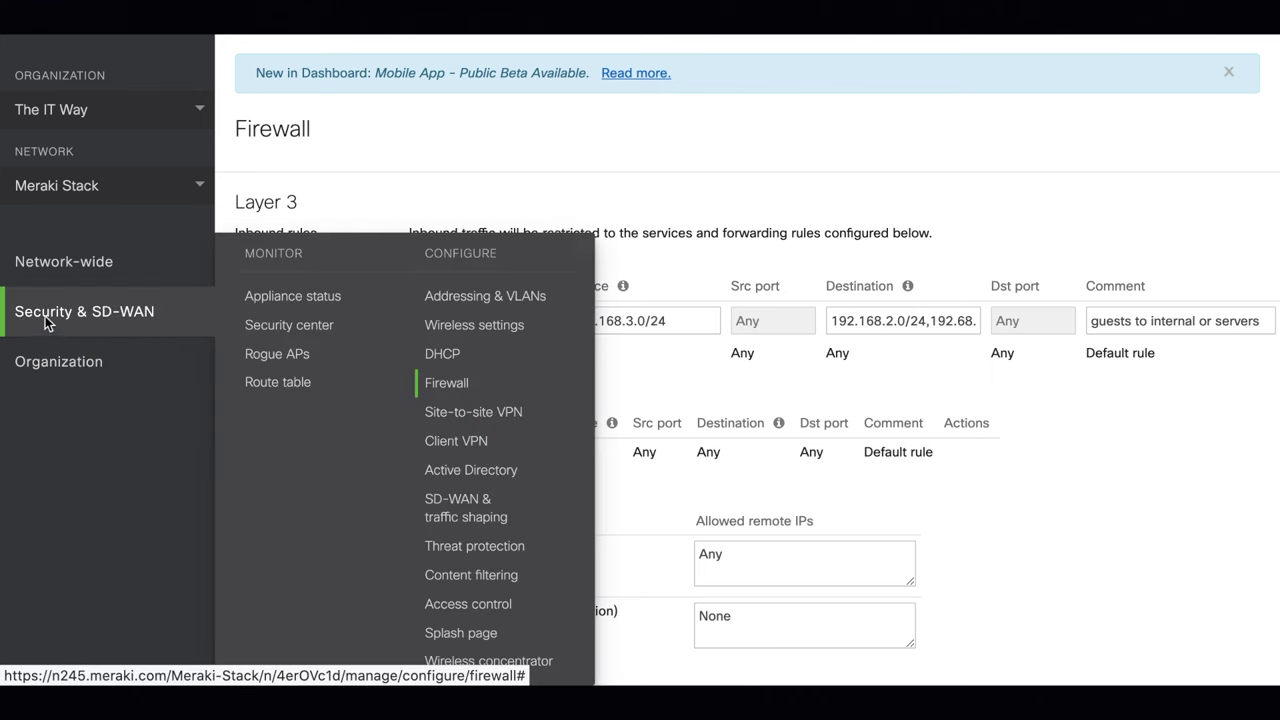
{"action": "left_click", "coordinate": [465, 333]}
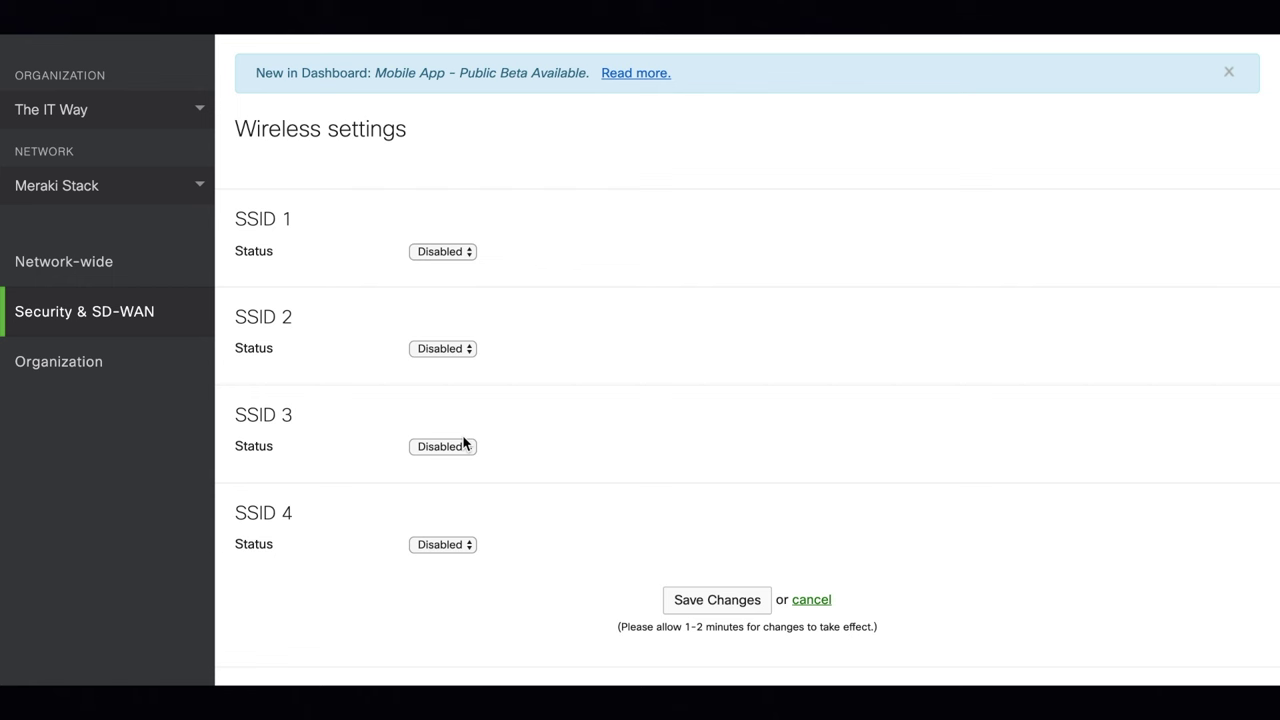
{"action": "mouse_move", "coordinate": [170, 314]}
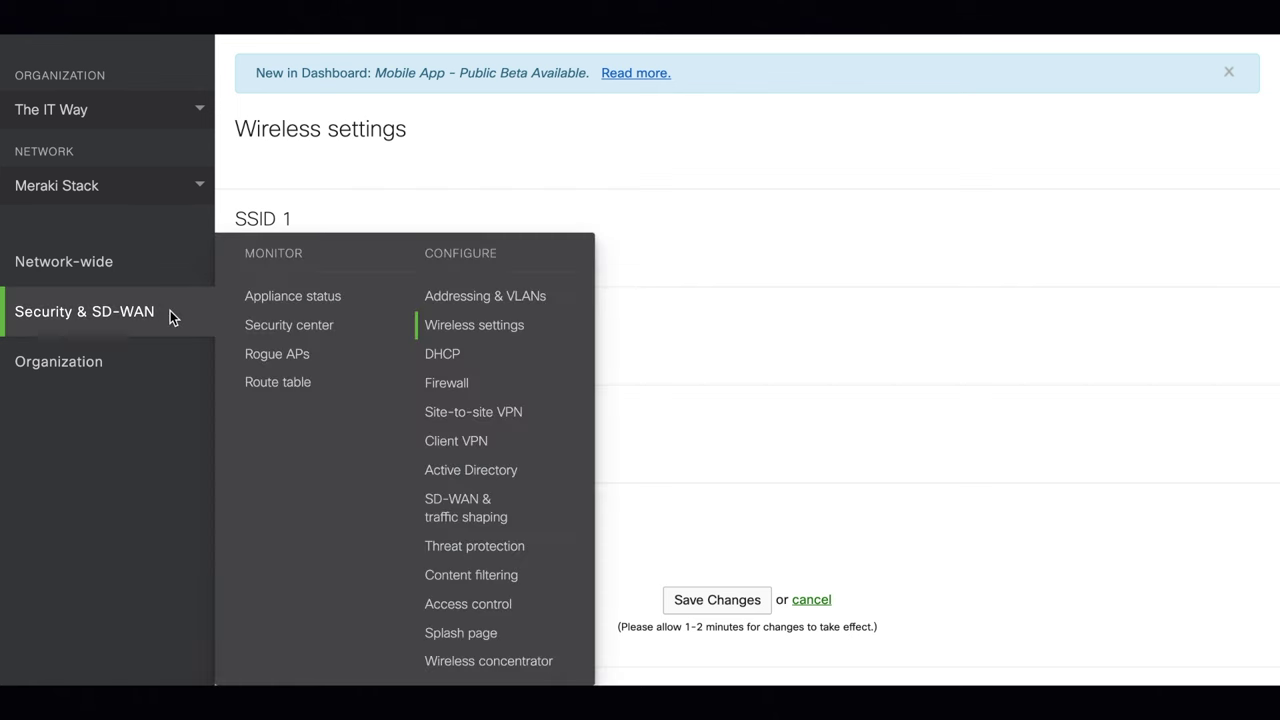
Step: Open the Content filtering page to review the category filtering, search filtering and URL blocking settings
{"action": "left_click", "coordinate": [459, 576]}
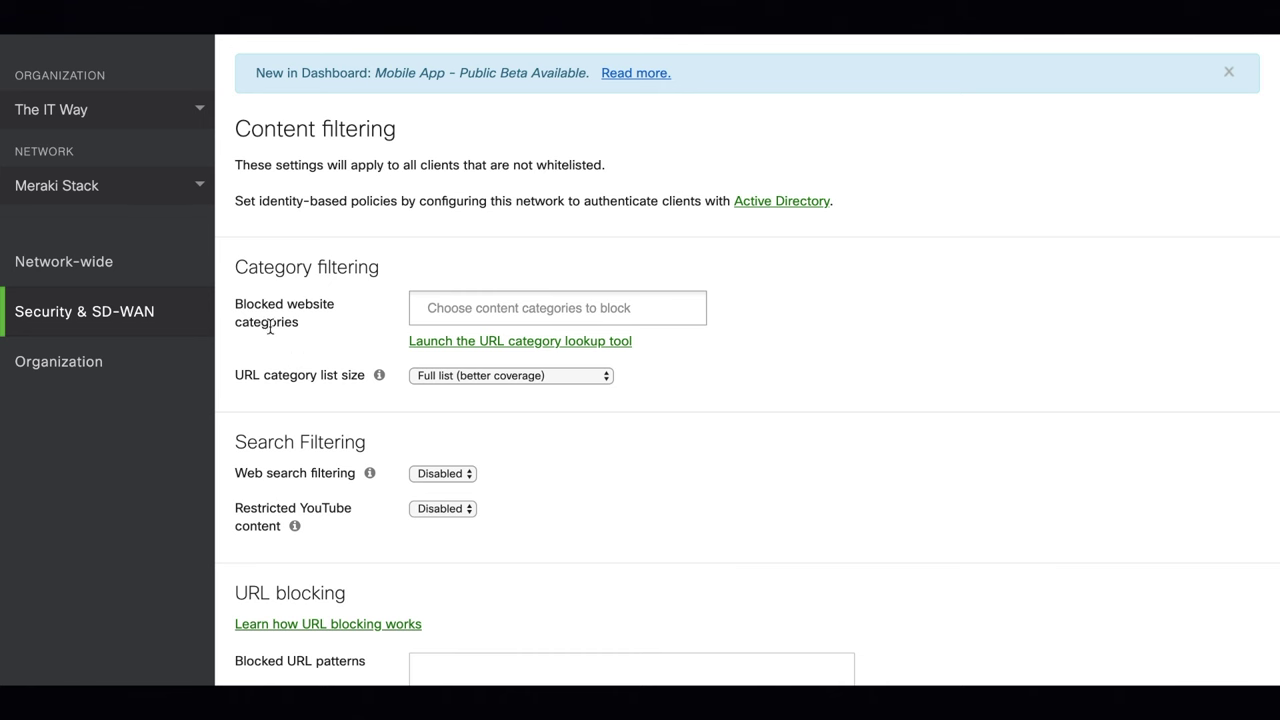
Step: Set the site-to-site VPN type to Hub (Mesh) and review its local networks, NAT traversal, non-Meraki peers and outbound firewall settings
{"action": "mouse_move", "coordinate": [184, 318]}
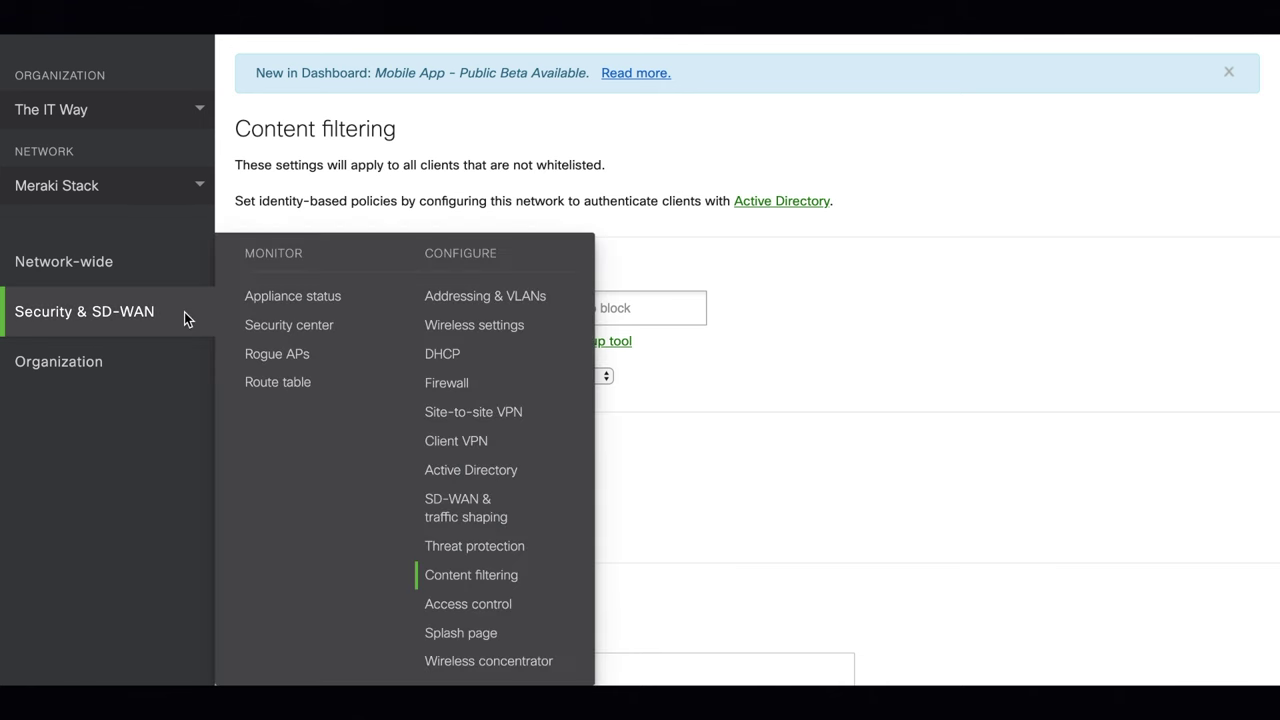
{"action": "left_click", "coordinate": [467, 412]}
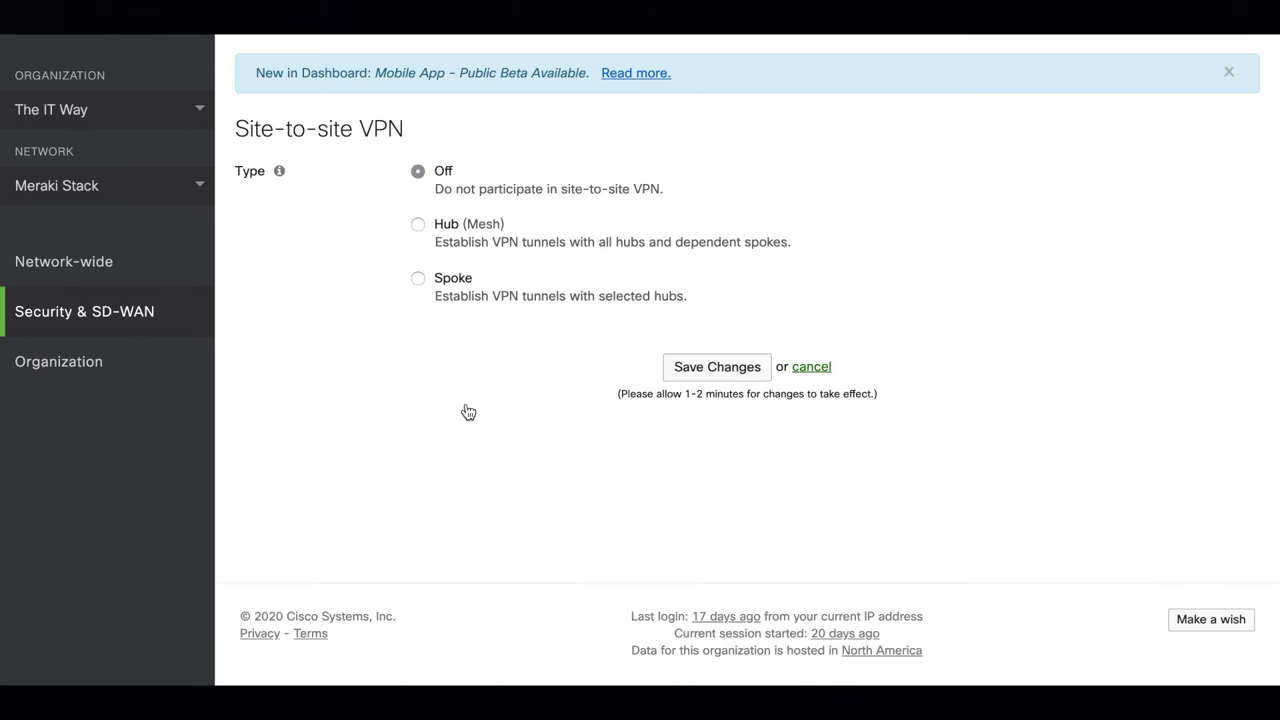
{"action": "left_click", "coordinate": [419, 228]}
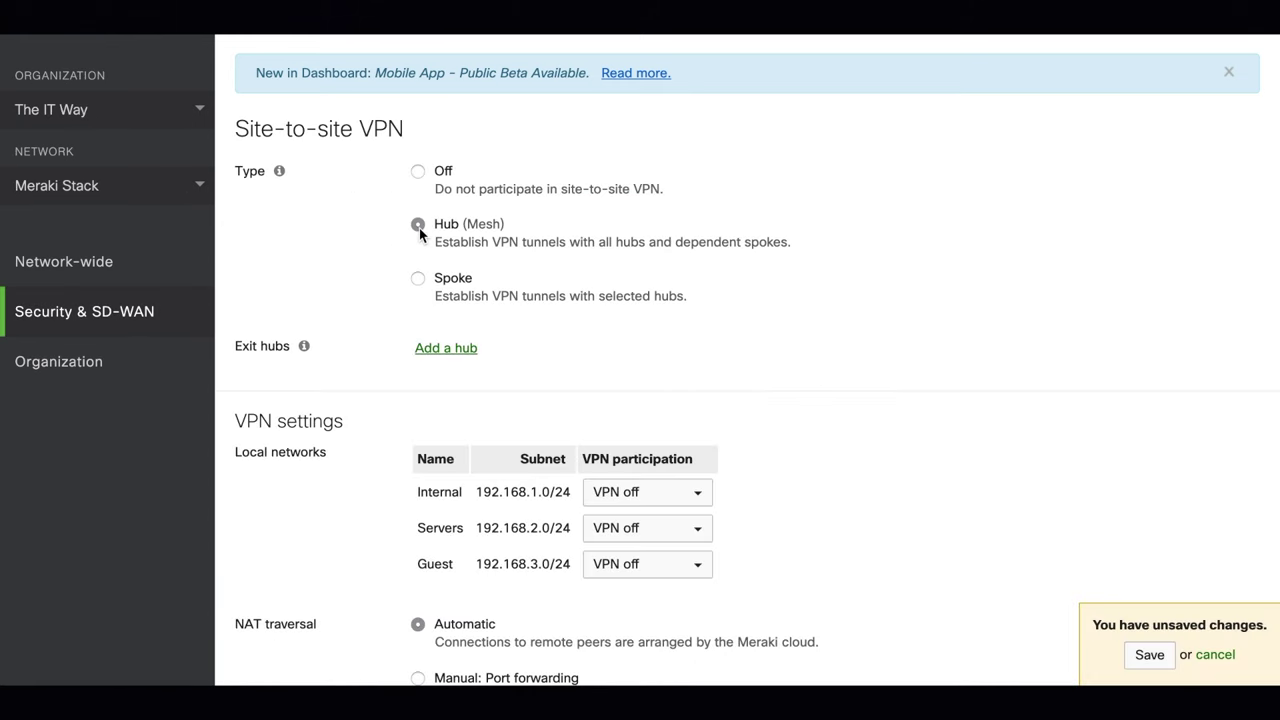
{"action": "scroll", "coordinate": [394, 428], "scroll_direction": "down", "scroll_amount": 5}
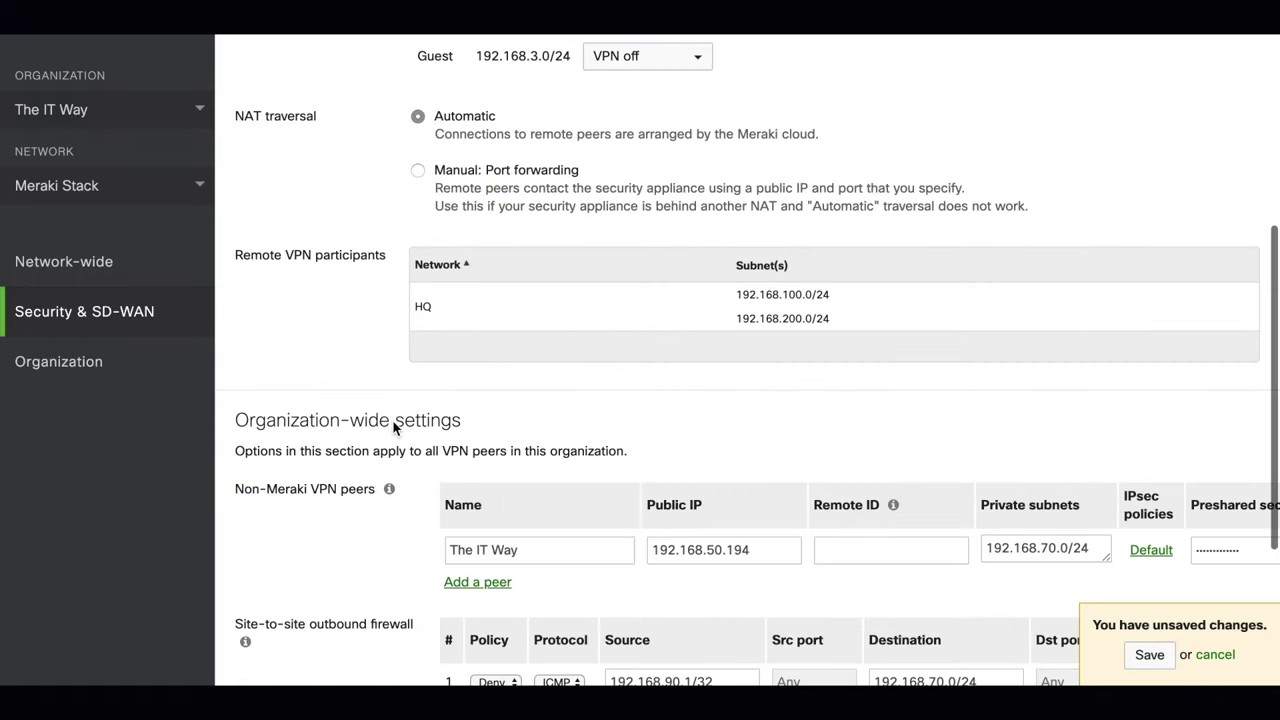
{"action": "scroll", "coordinate": [358, 436], "scroll_direction": "down", "scroll_amount": 1}
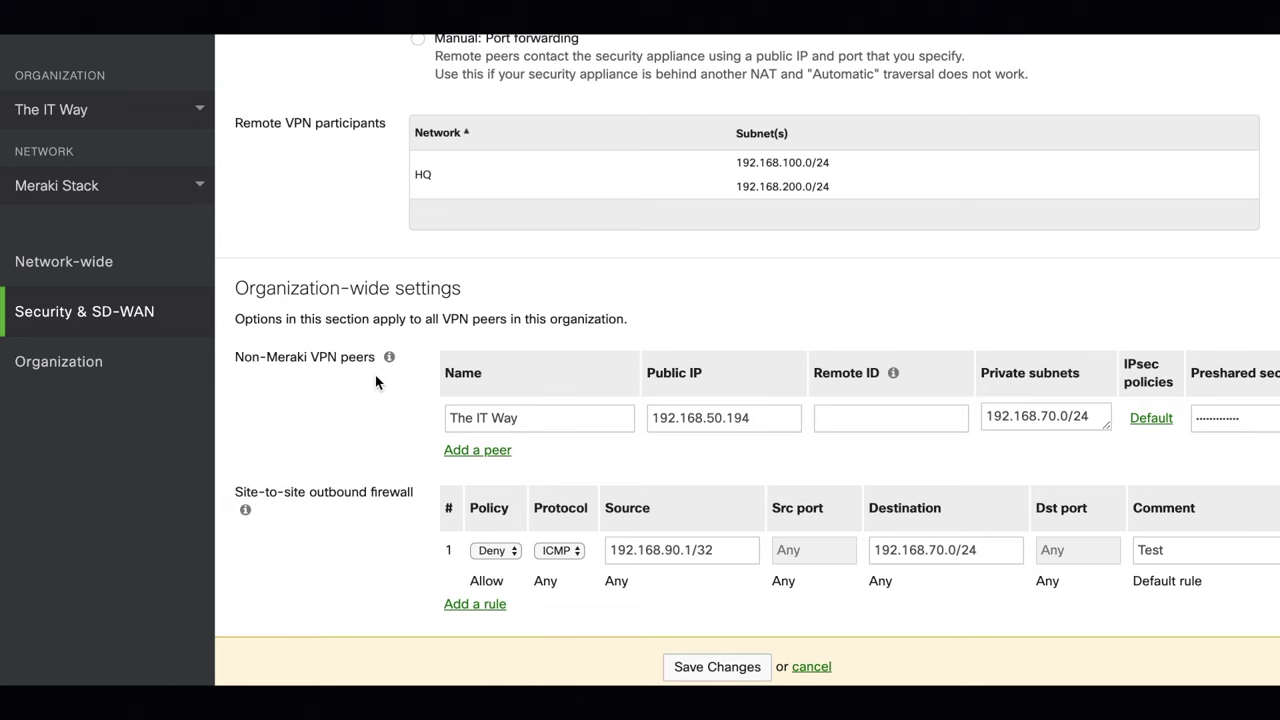
{"action": "scroll", "coordinate": [374, 376], "scroll_direction": "up", "scroll_amount": 6}
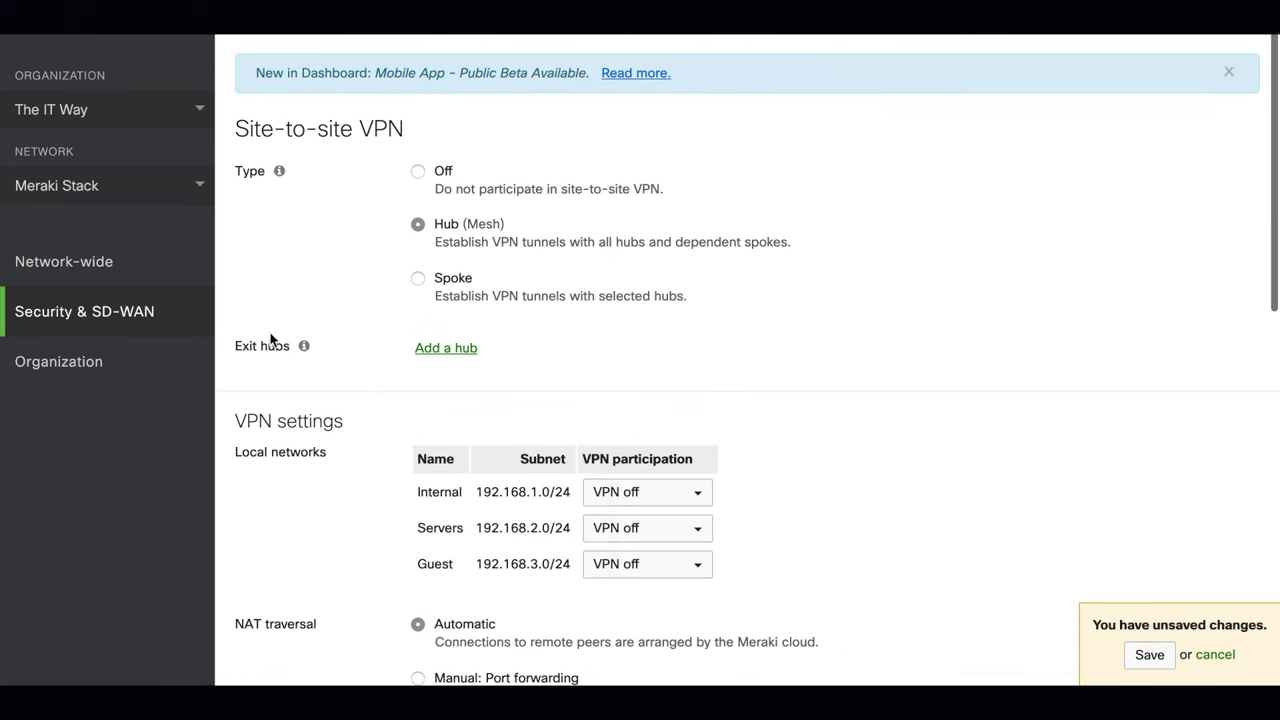